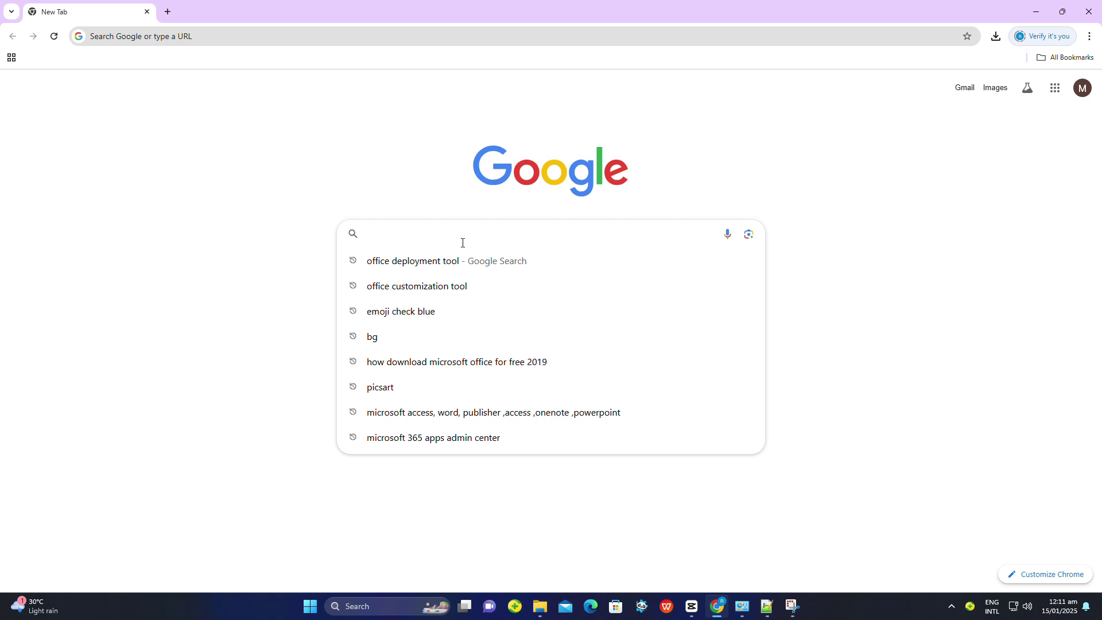
Step: Create a new folder named Office2024 on the desktop and move it closer to the existing icons
click(1036, 11)
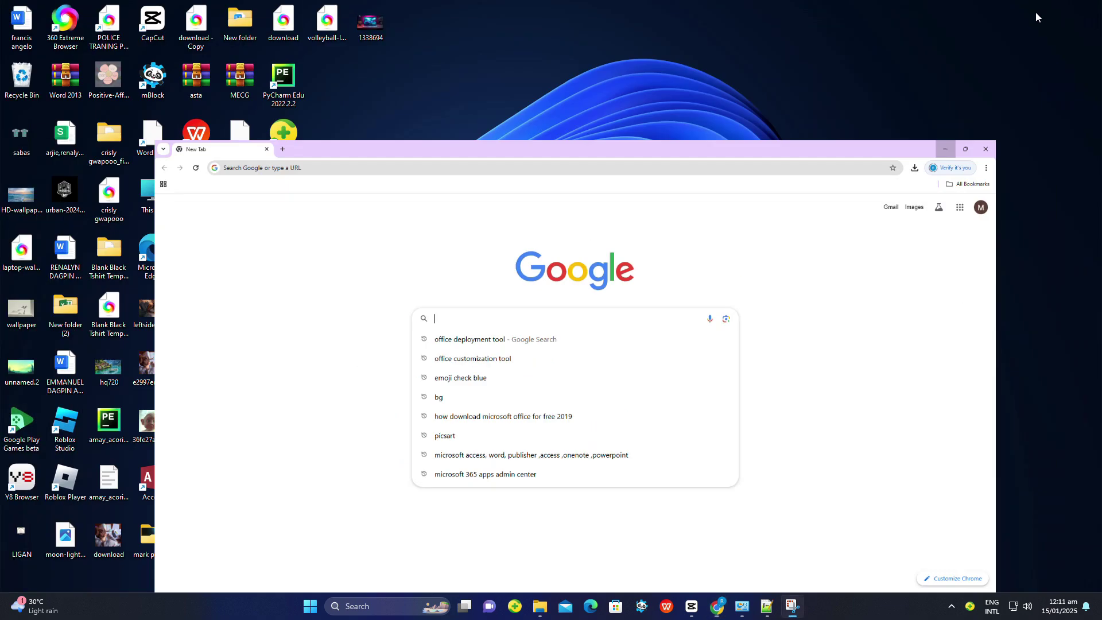
right_click(651, 208)
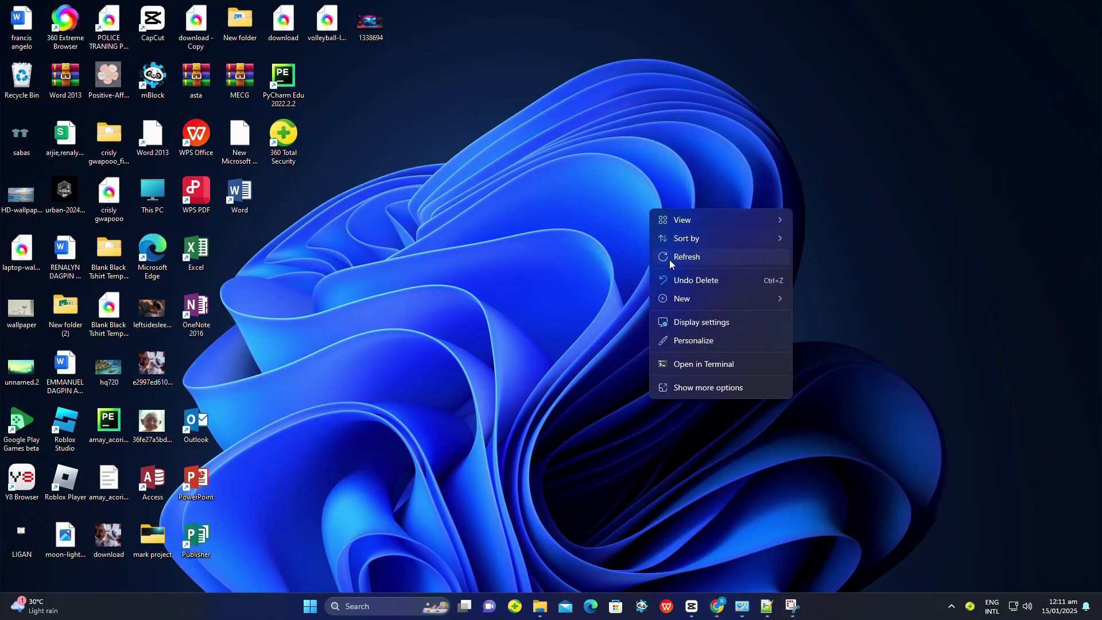
mouse_move(682, 301)
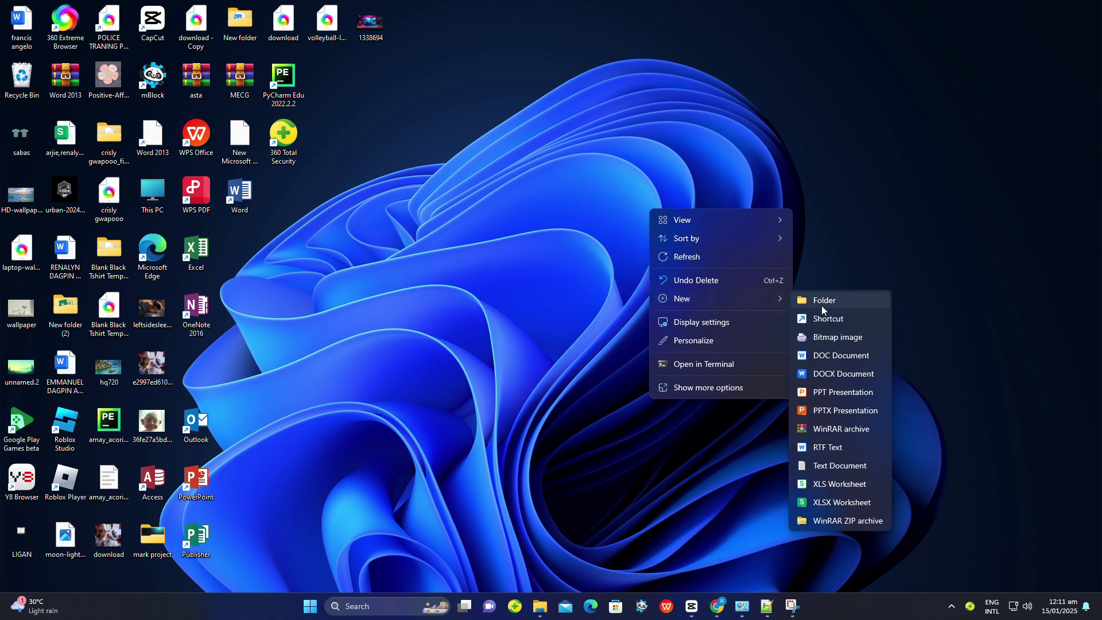
click(825, 296)
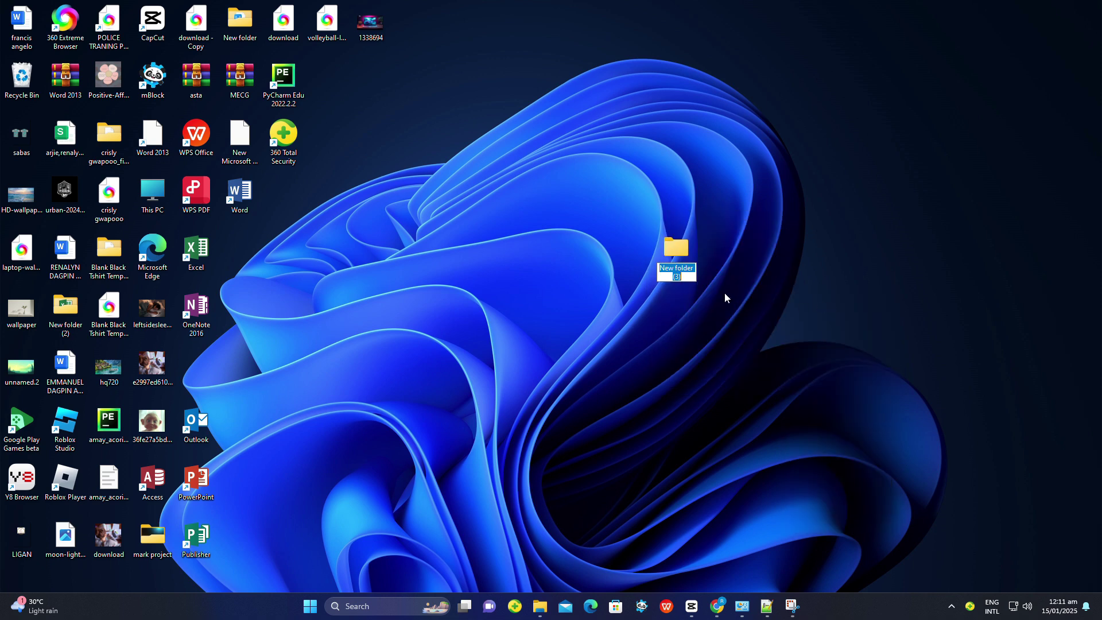
text(Off)
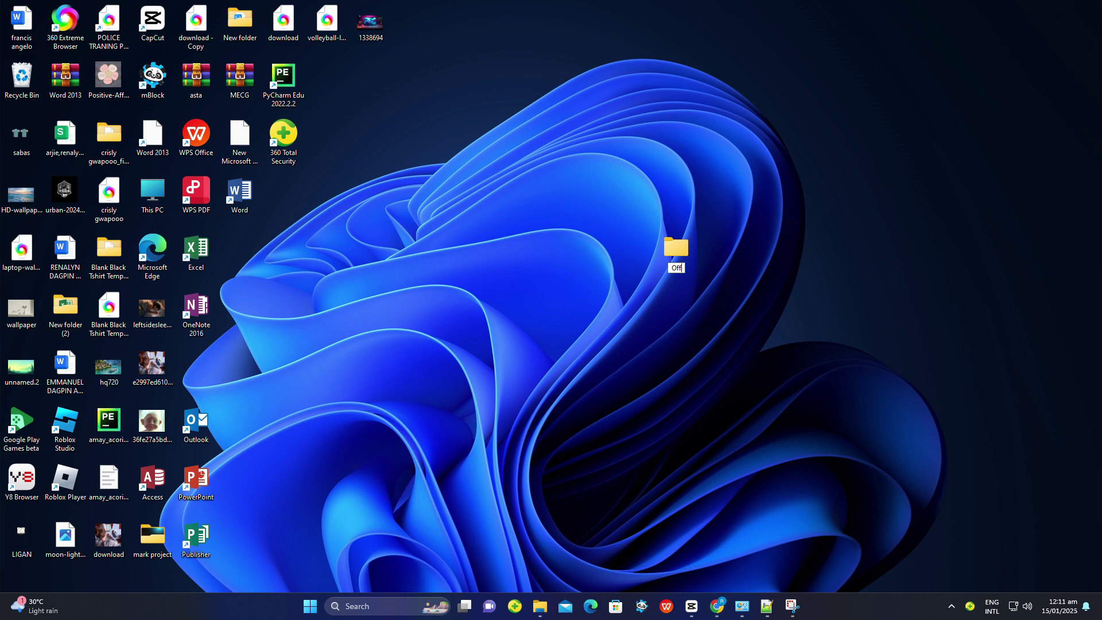
text(ice2024)
key(Return)
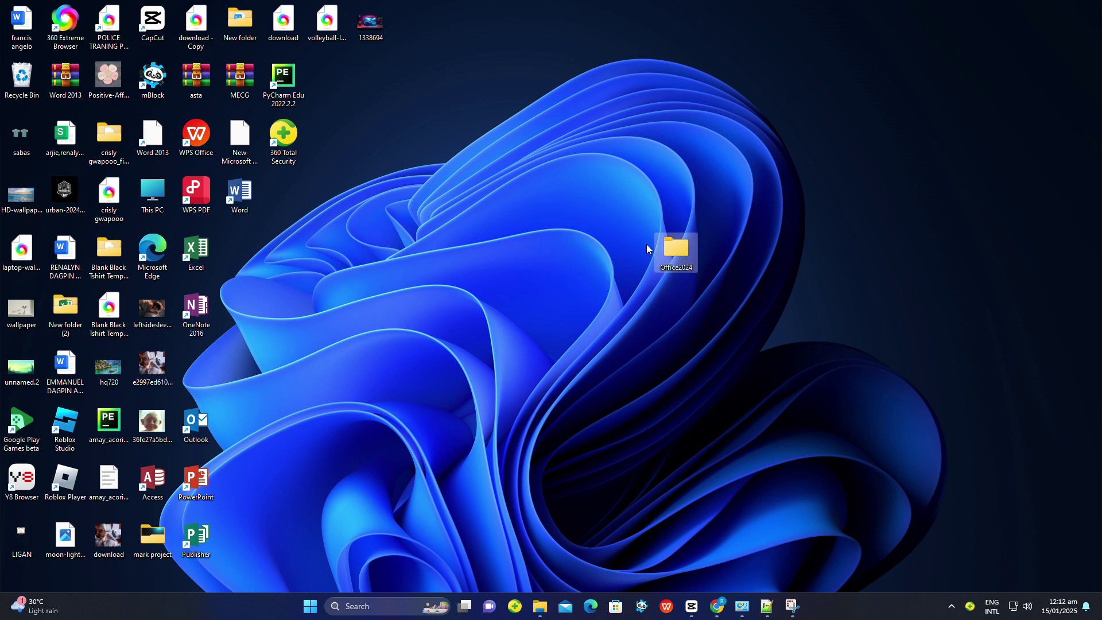
drag(669, 249, 523, 256)
click(622, 243)
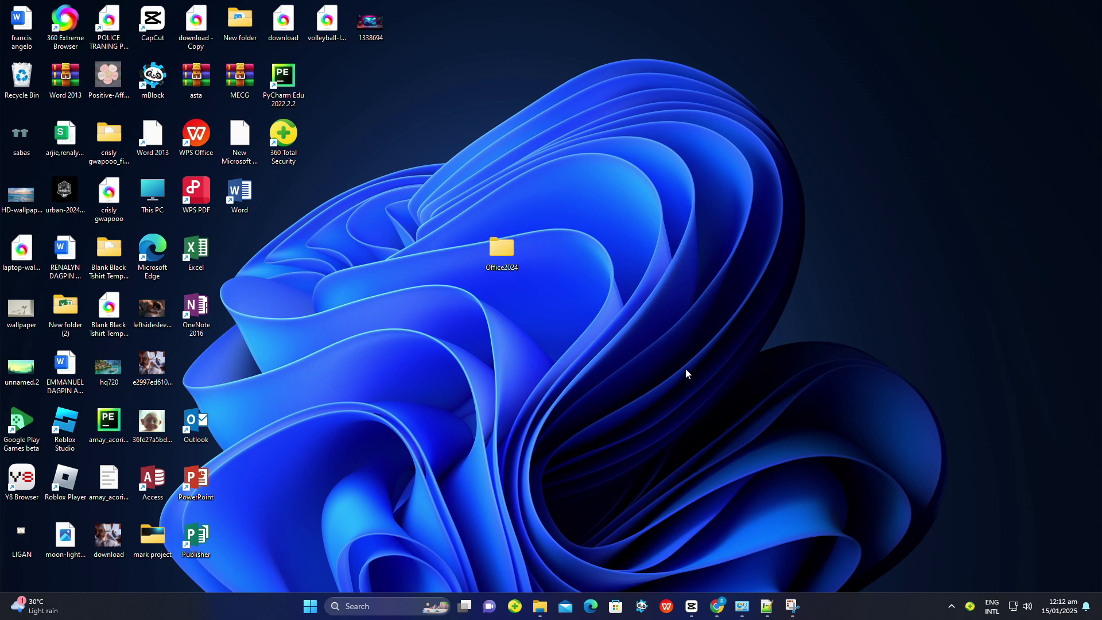
Step: Switch to Chrome, search Google for "office deployment tool" and open Microsoft's official download page for it
click(717, 605)
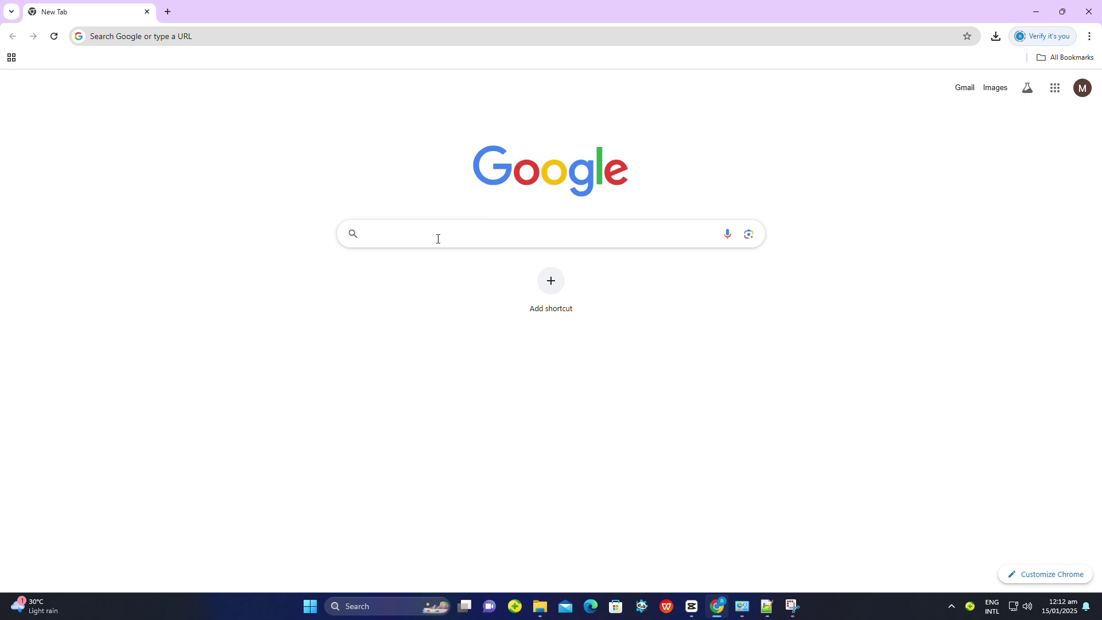
text(office customization tool)
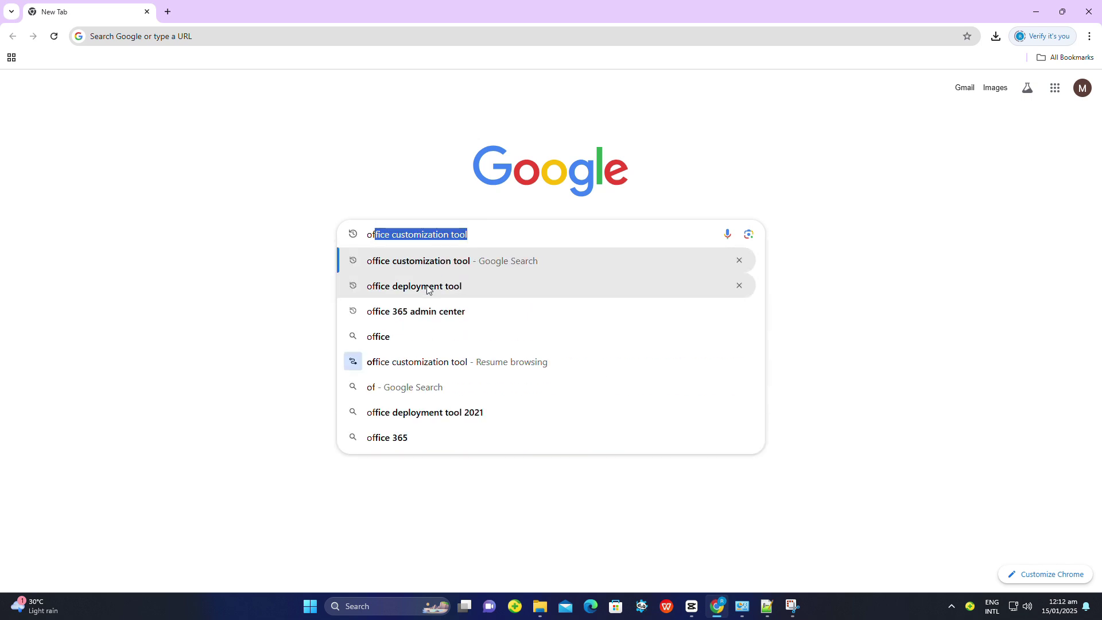
click(428, 289)
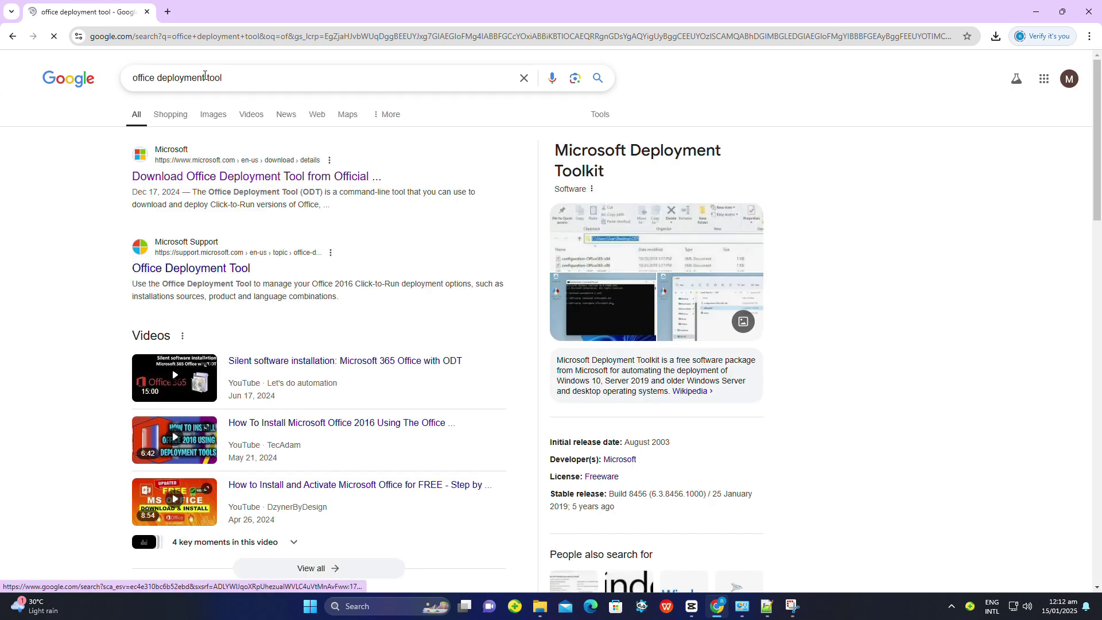
triple_click(205, 76)
click(239, 77)
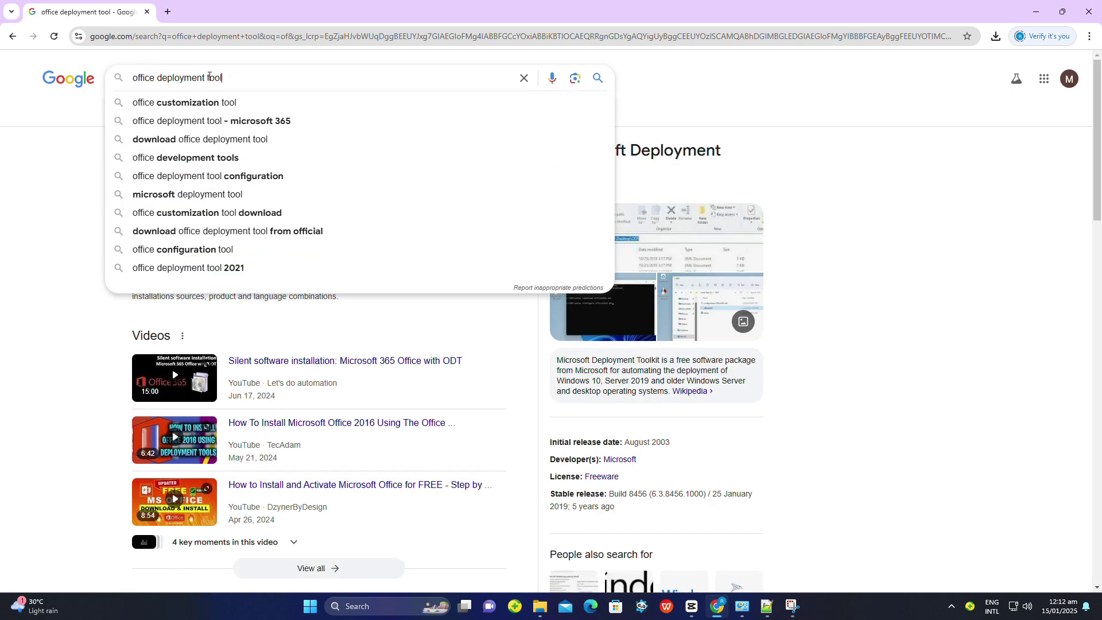
click(69, 123)
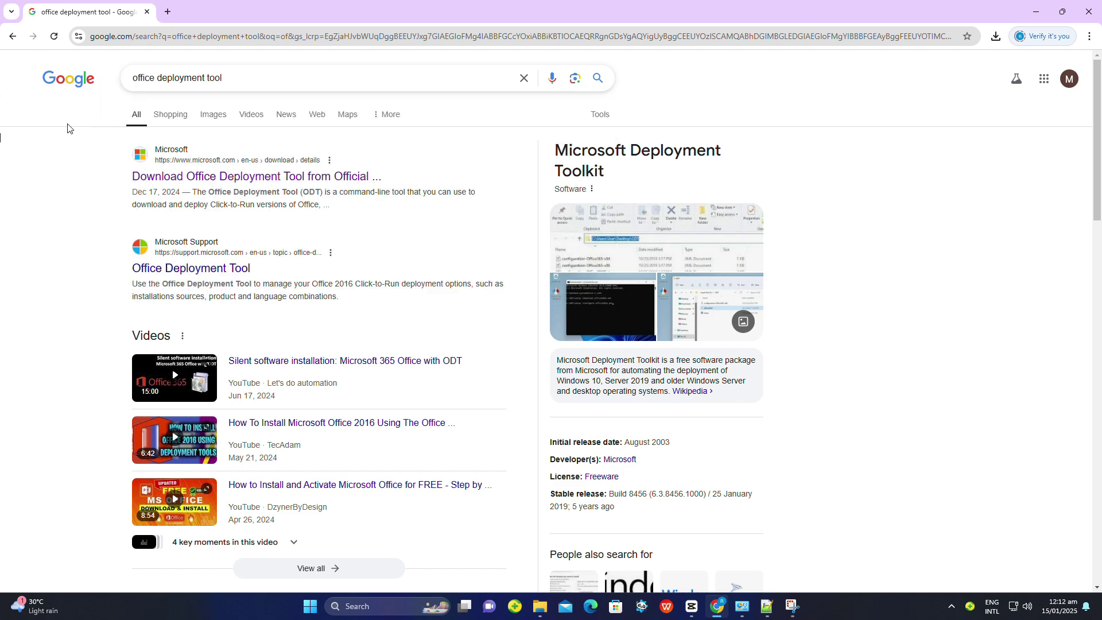
click(192, 177)
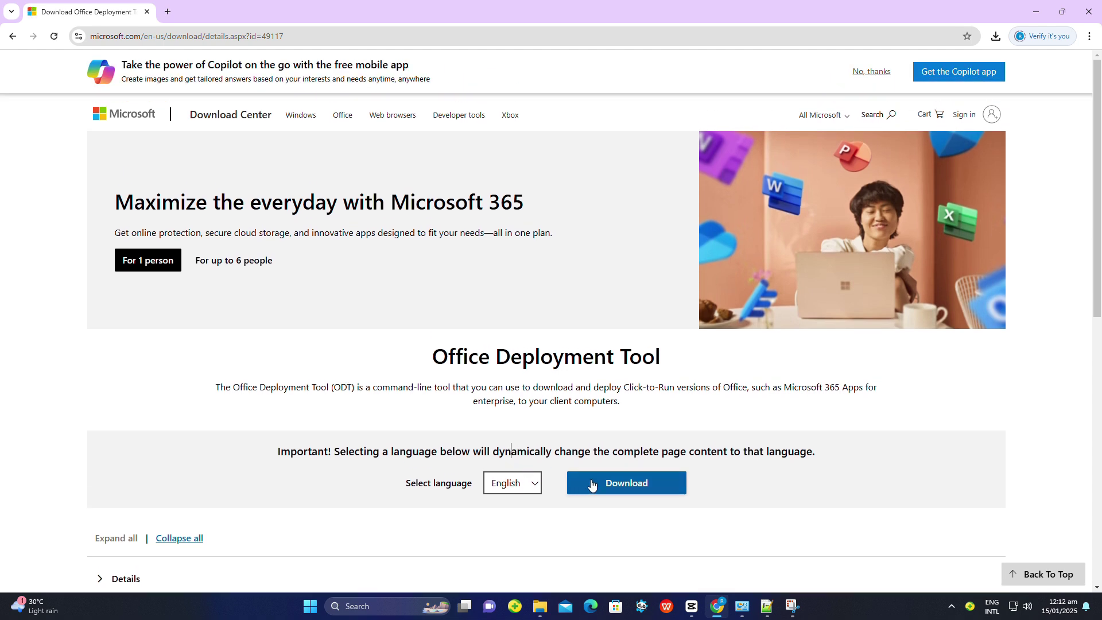
Step: Download the English Office Deployment Tool and show the downloaded installer in its folder
click(630, 481)
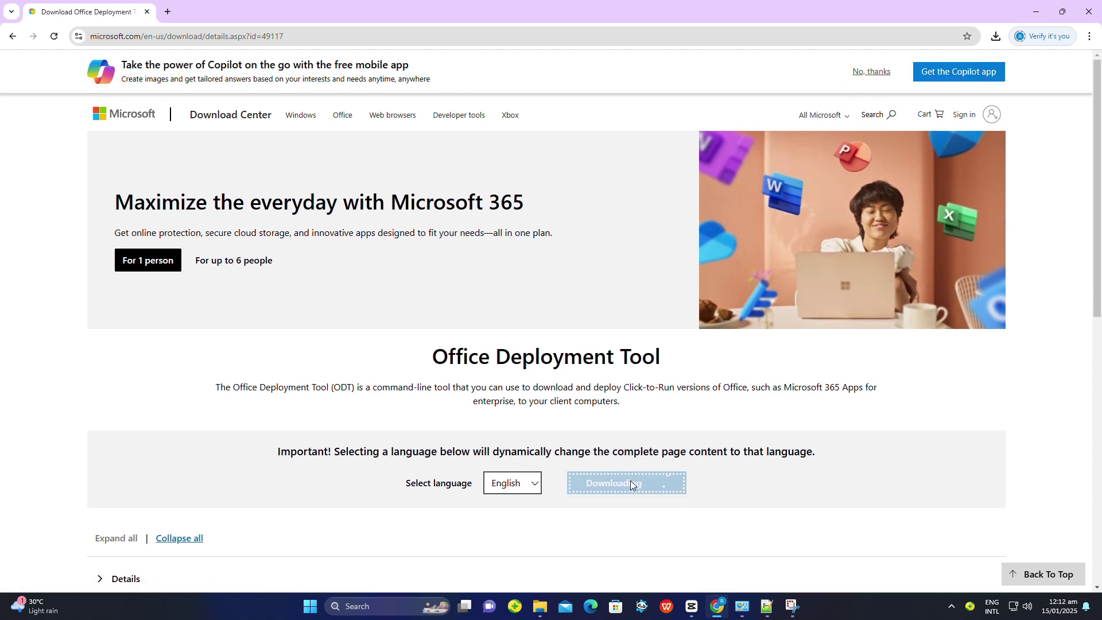
click(998, 41)
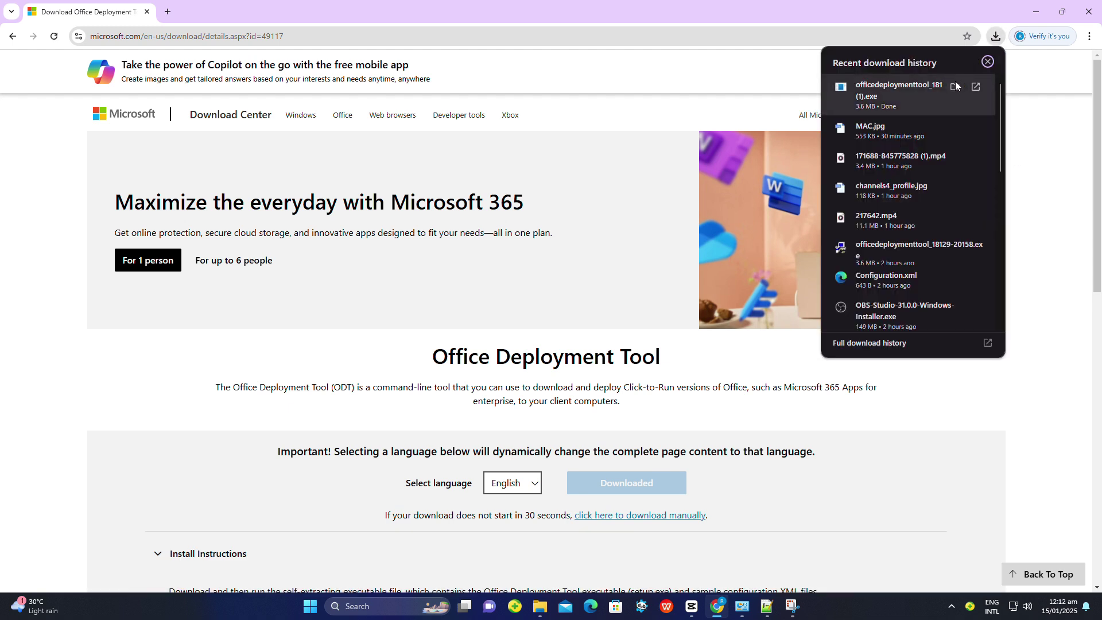
click(954, 88)
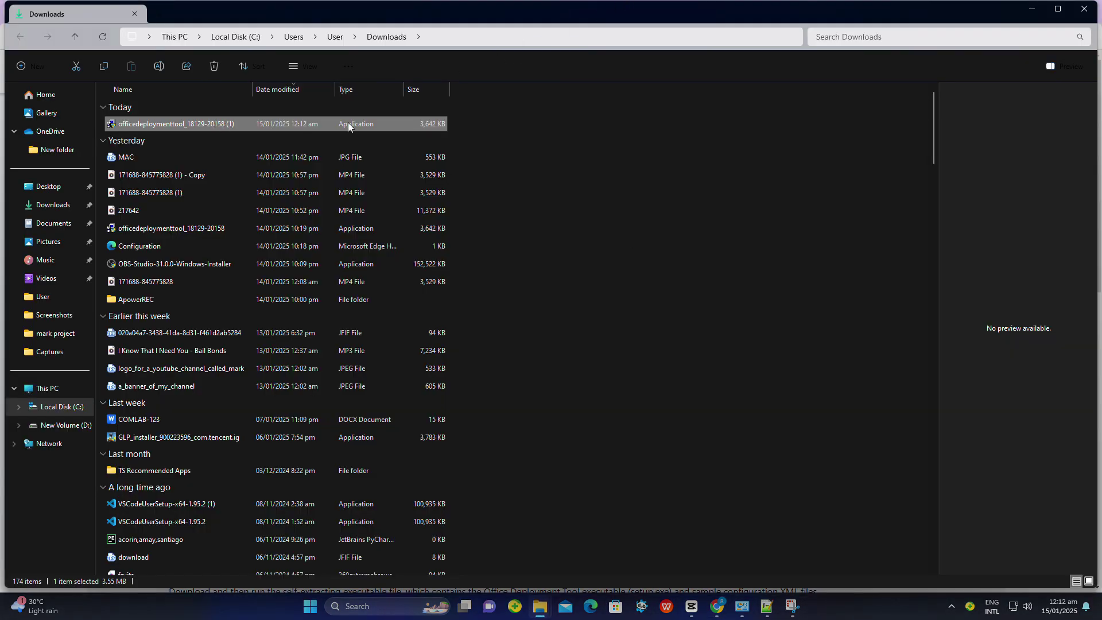
right_click(322, 123)
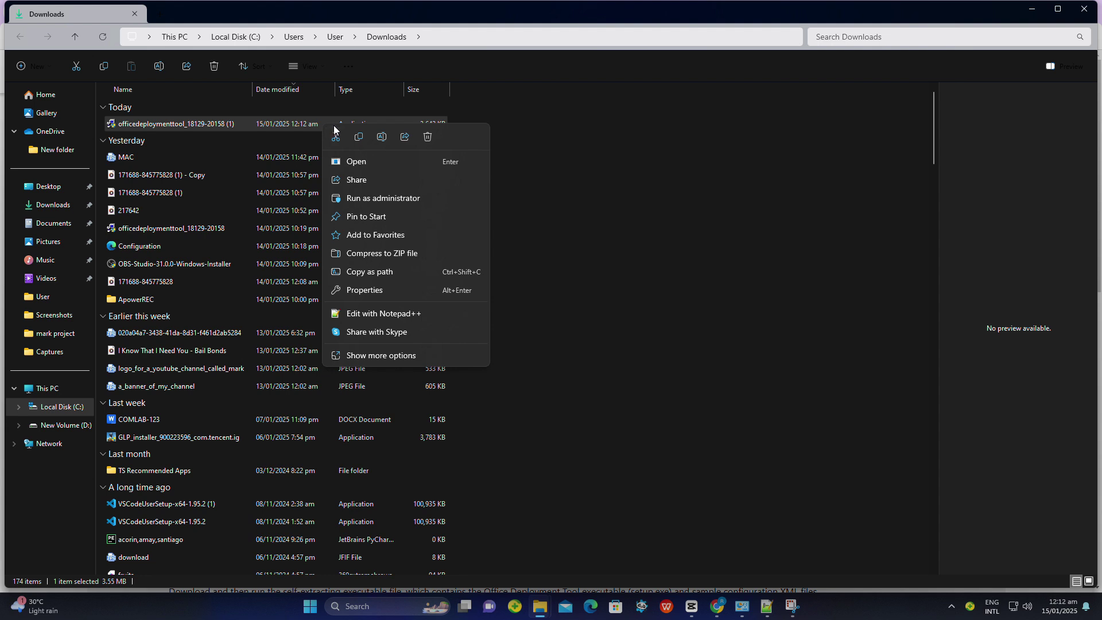
click(390, 199)
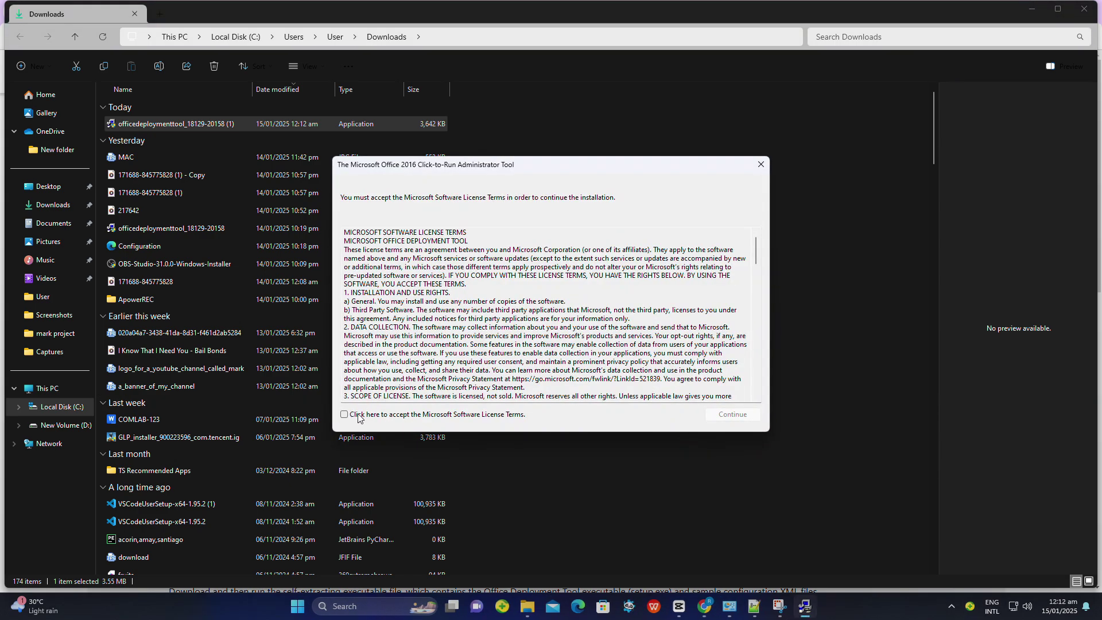
click(345, 414)
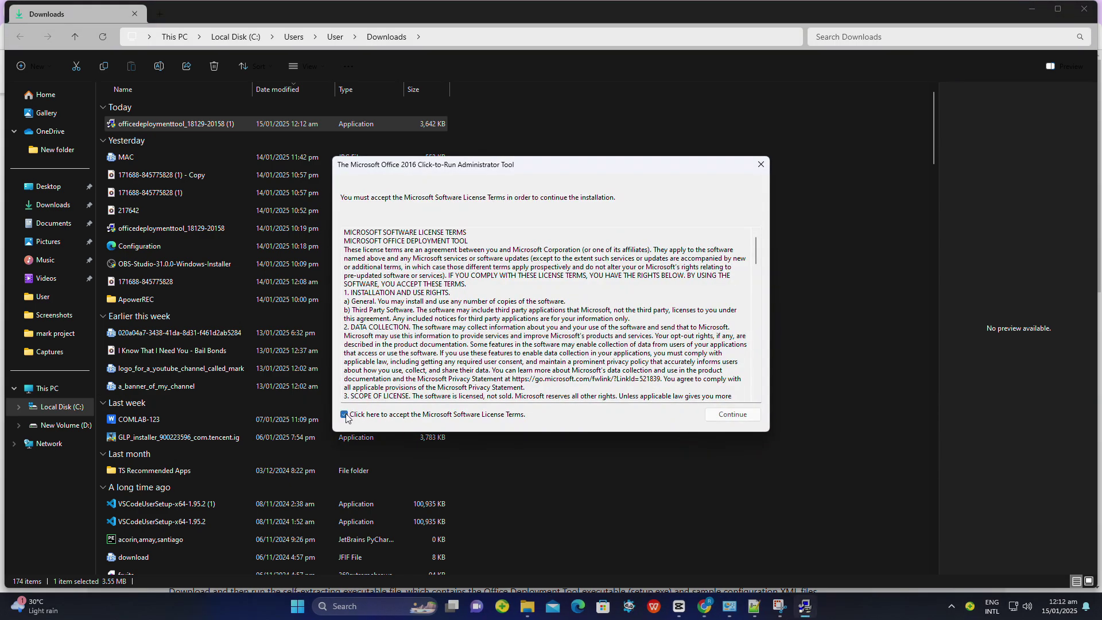
click(729, 414)
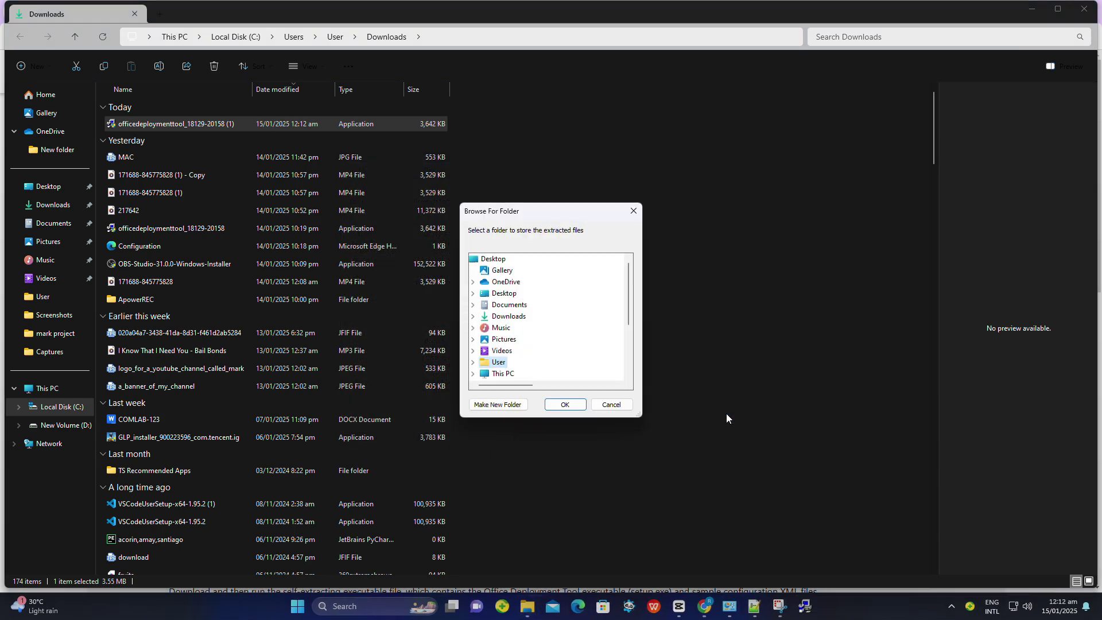
Step: Extract the deployment tool files into the Office2024 folder and close the completion message
scroll(521, 359, down, 1)
scroll(522, 359, down, 2)
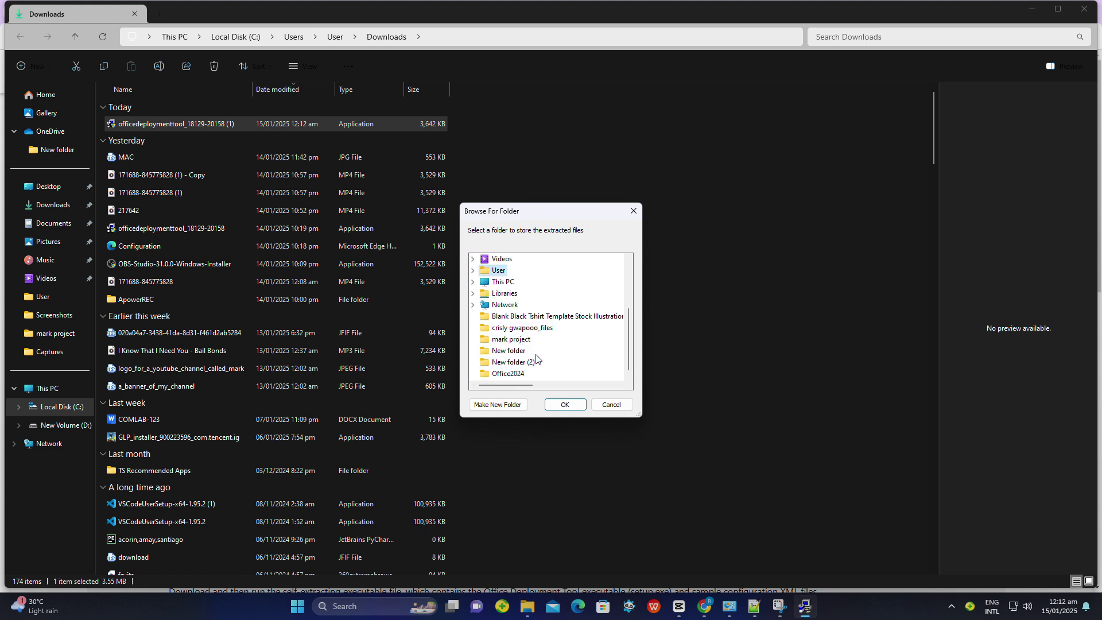
click(507, 373)
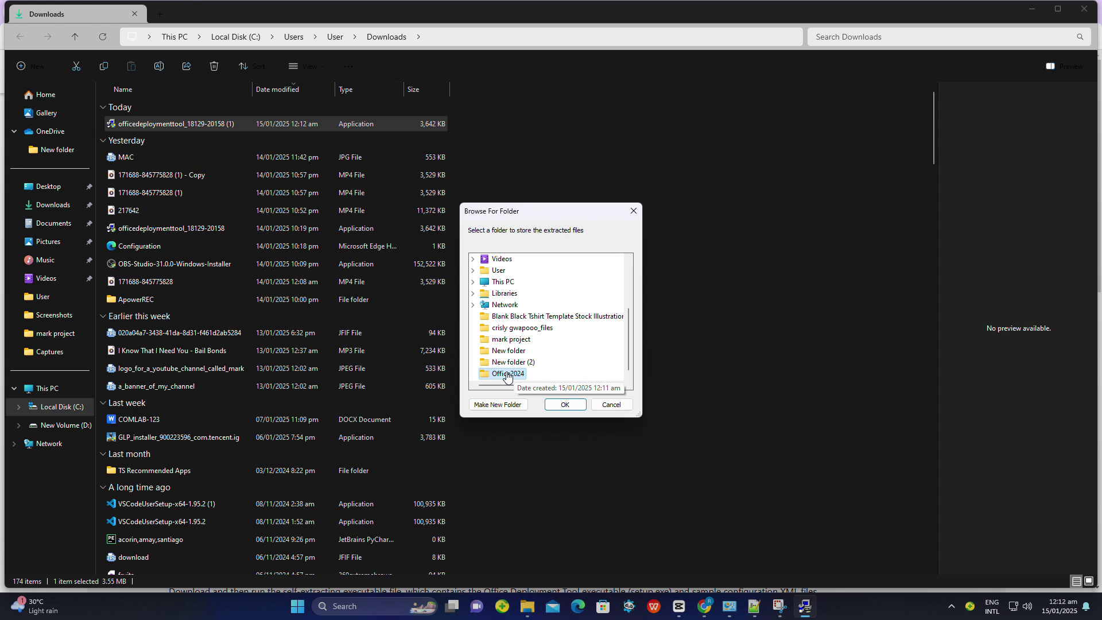
click(564, 405)
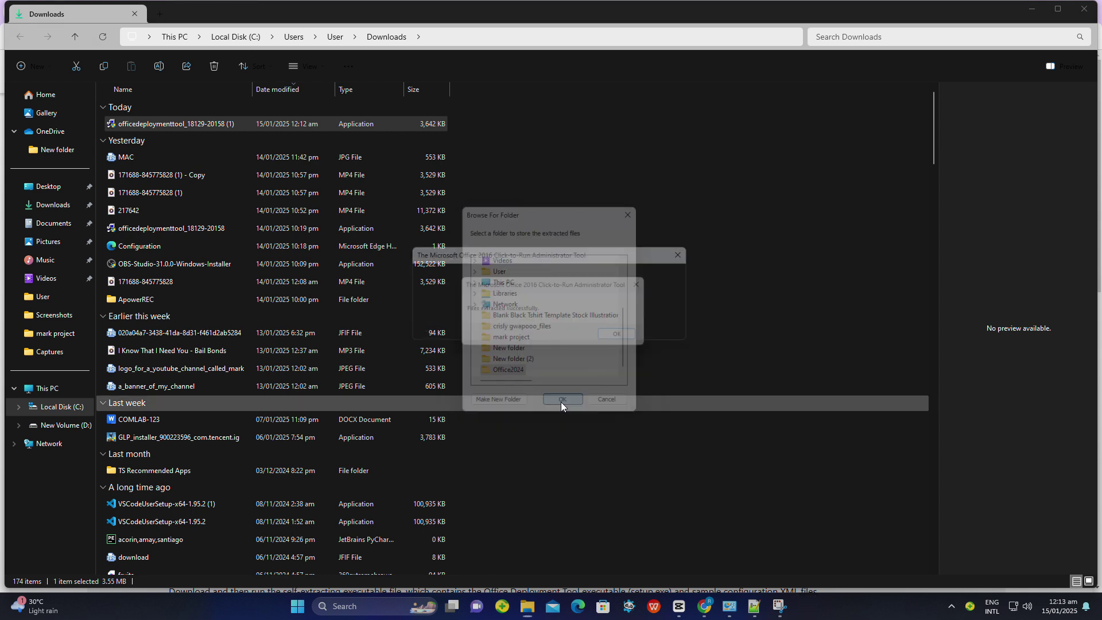
click(627, 338)
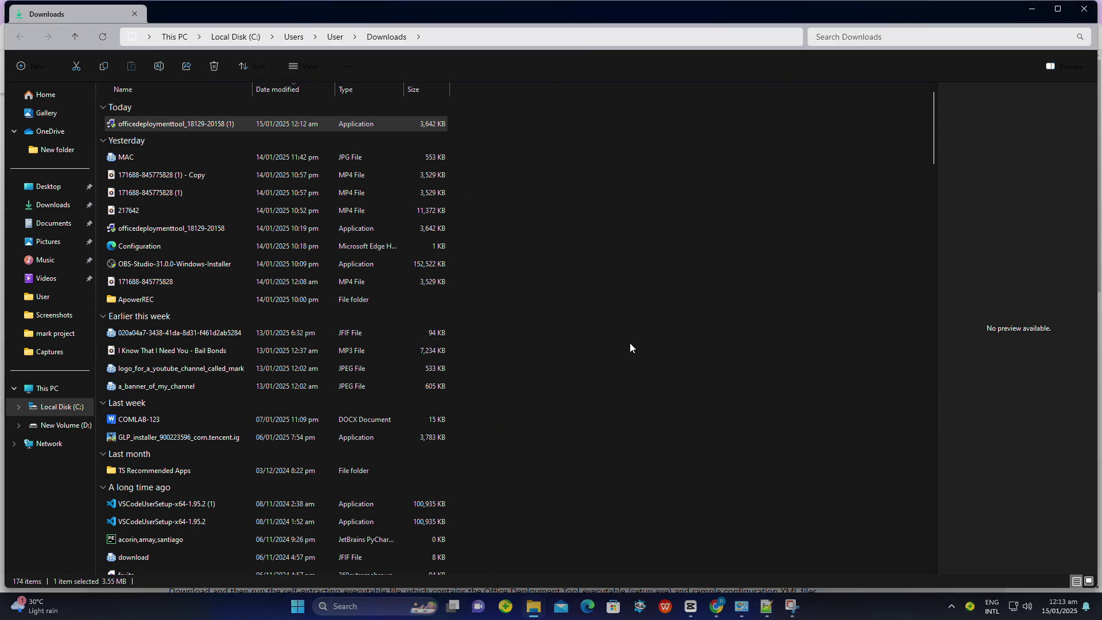
Step: Switch back to Chrome, replace the download page with a new tab and search for "office customization tool"
click(716, 607)
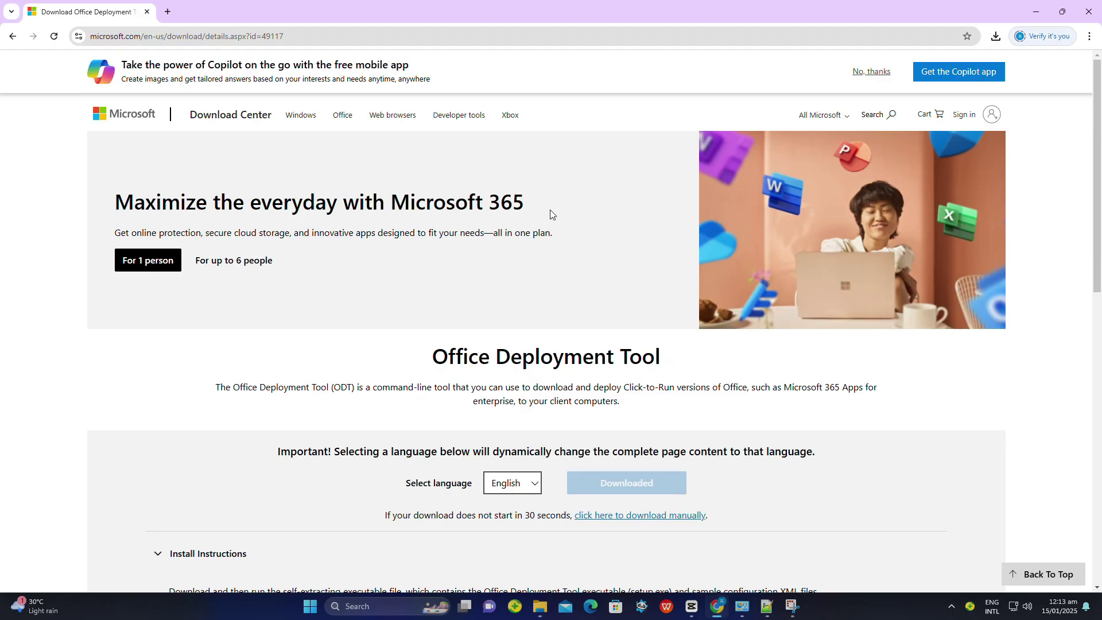
click(168, 11)
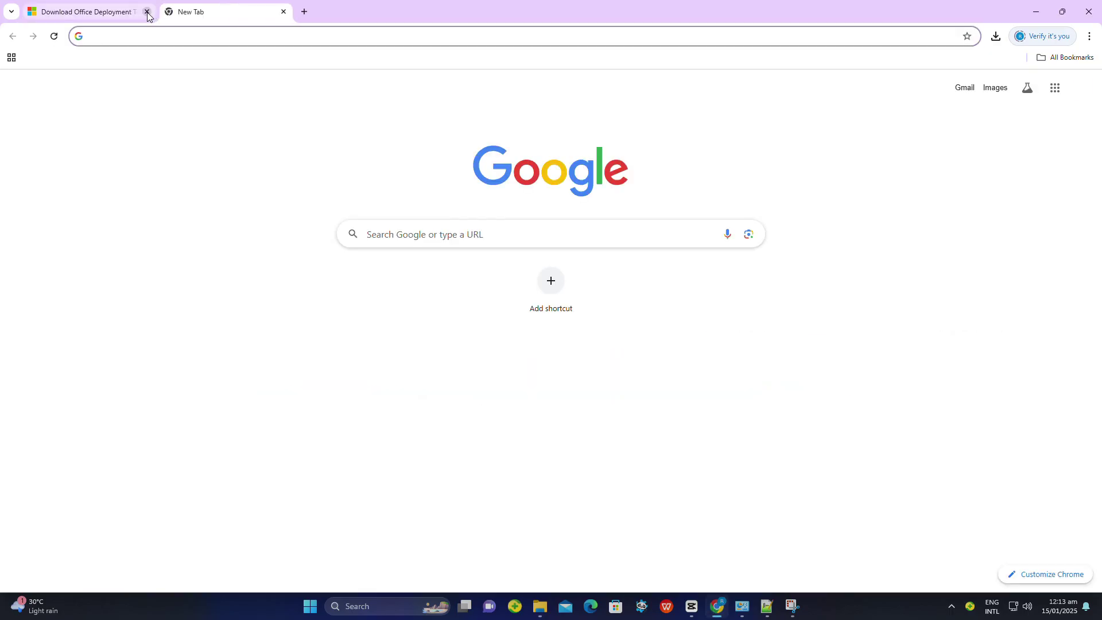
click(147, 11)
click(449, 239)
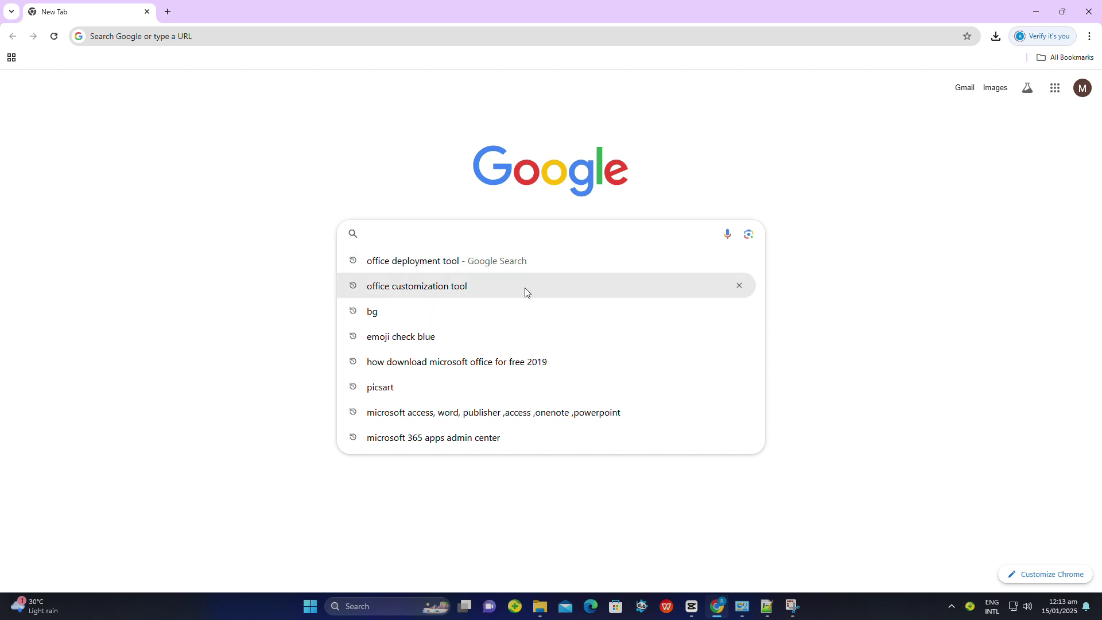
click(439, 293)
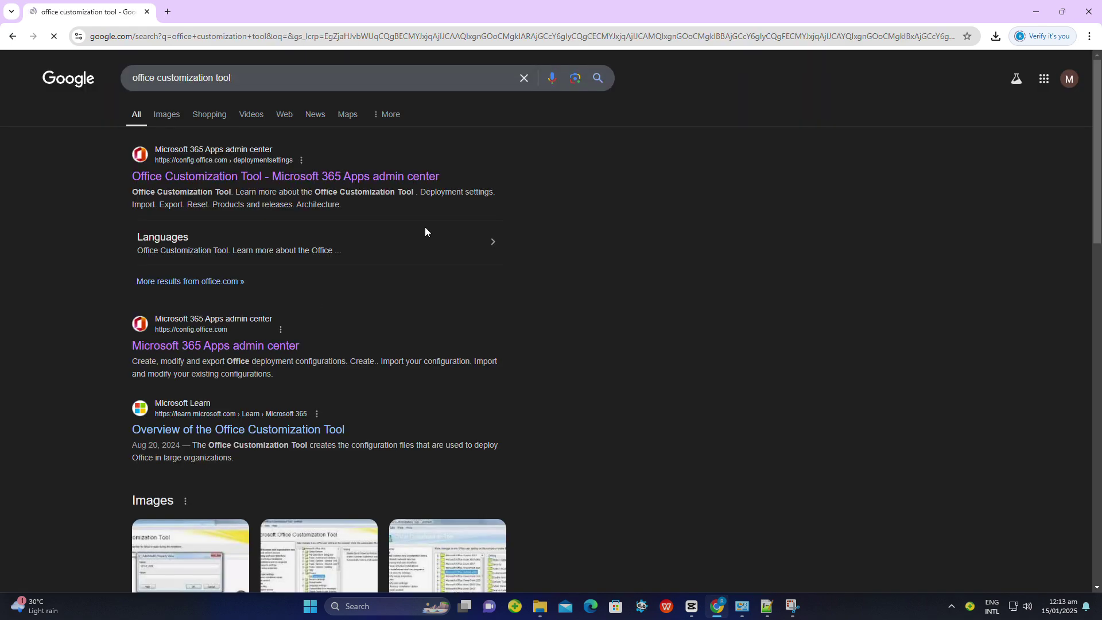
drag(251, 75, 122, 79)
drag(261, 75, 148, 80)
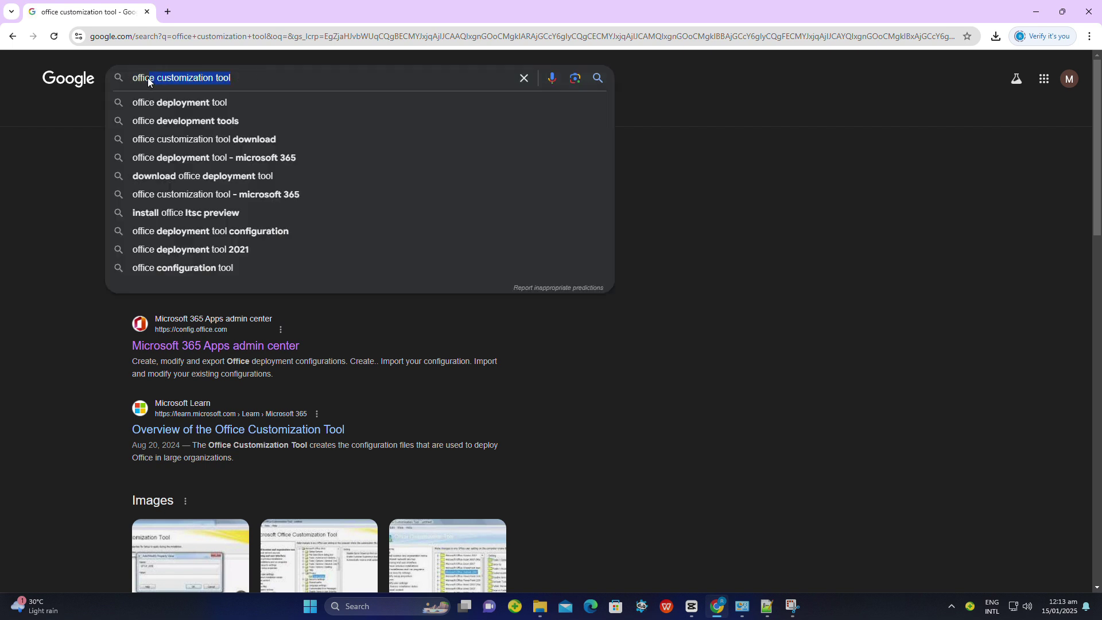
click(85, 81)
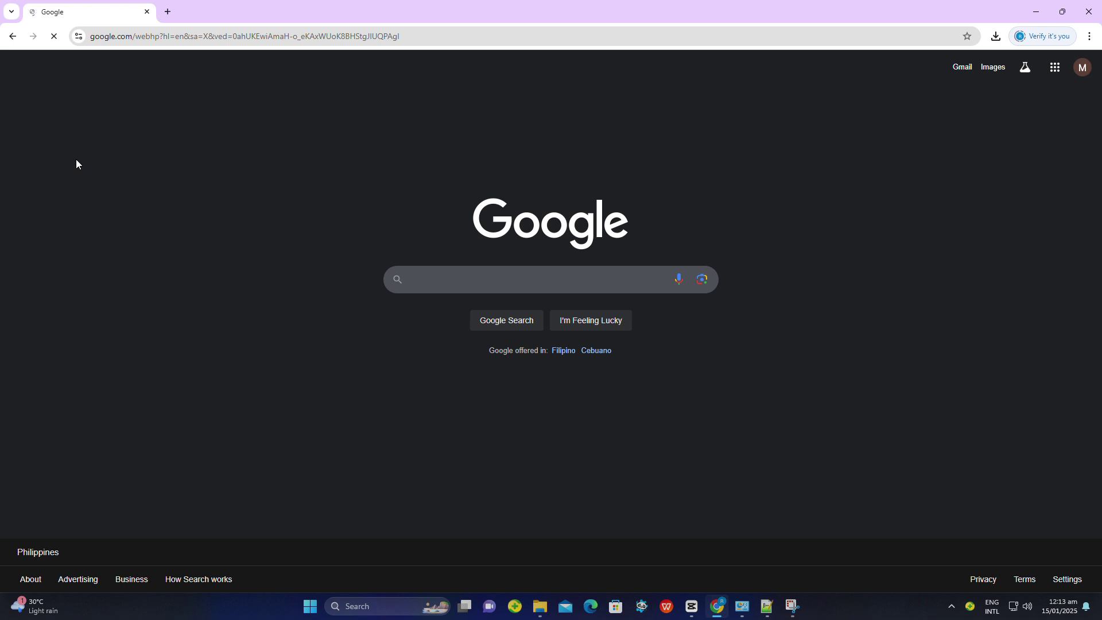
click(12, 36)
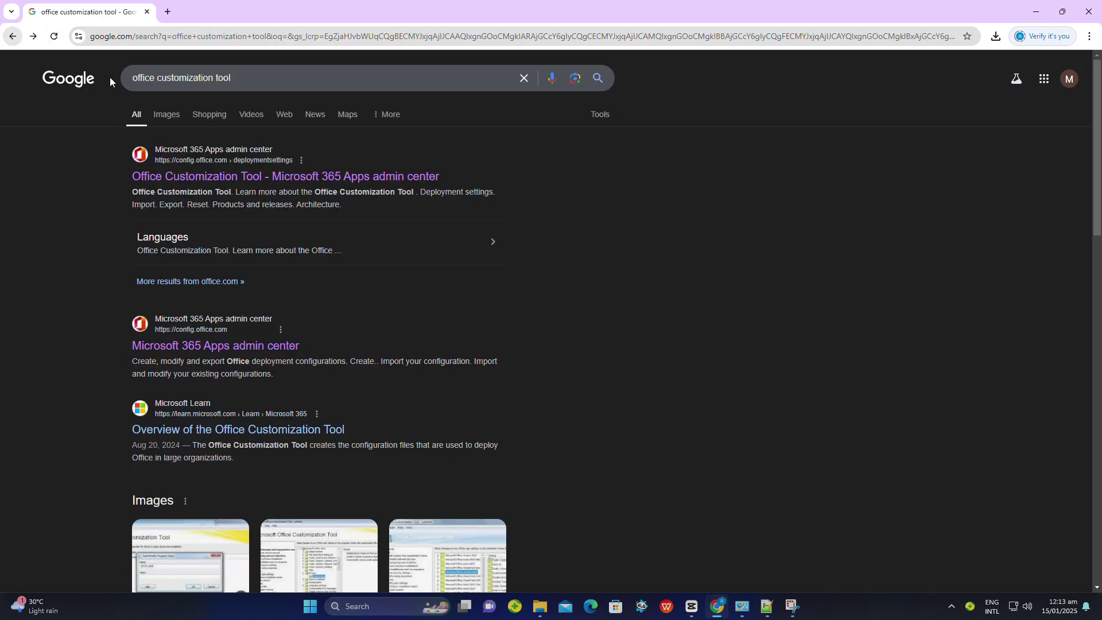
triple_click(181, 76)
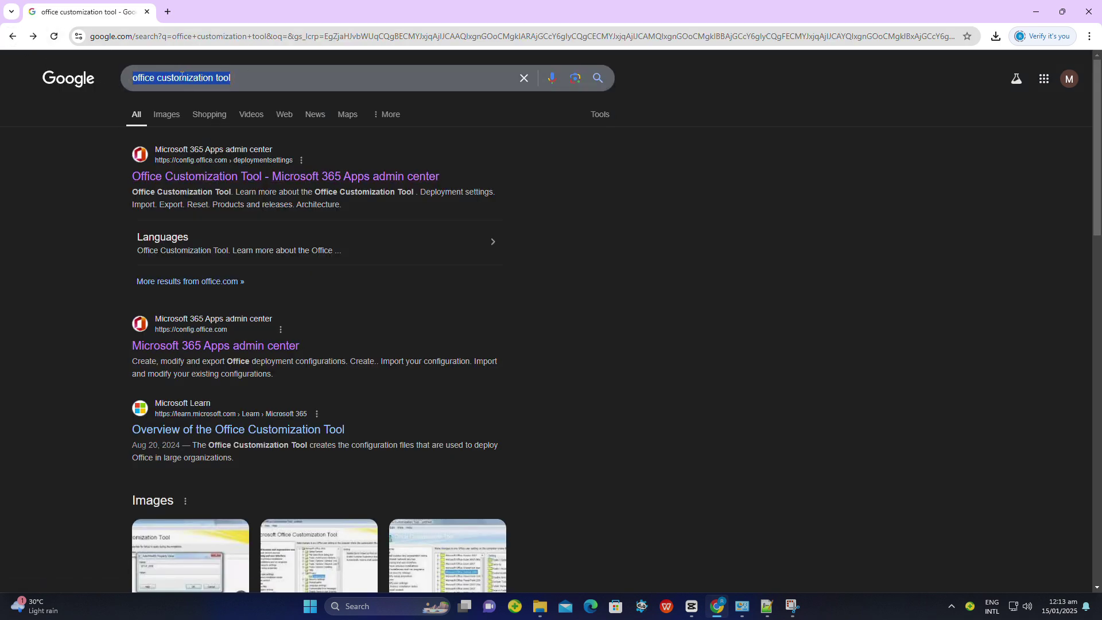
click(253, 78)
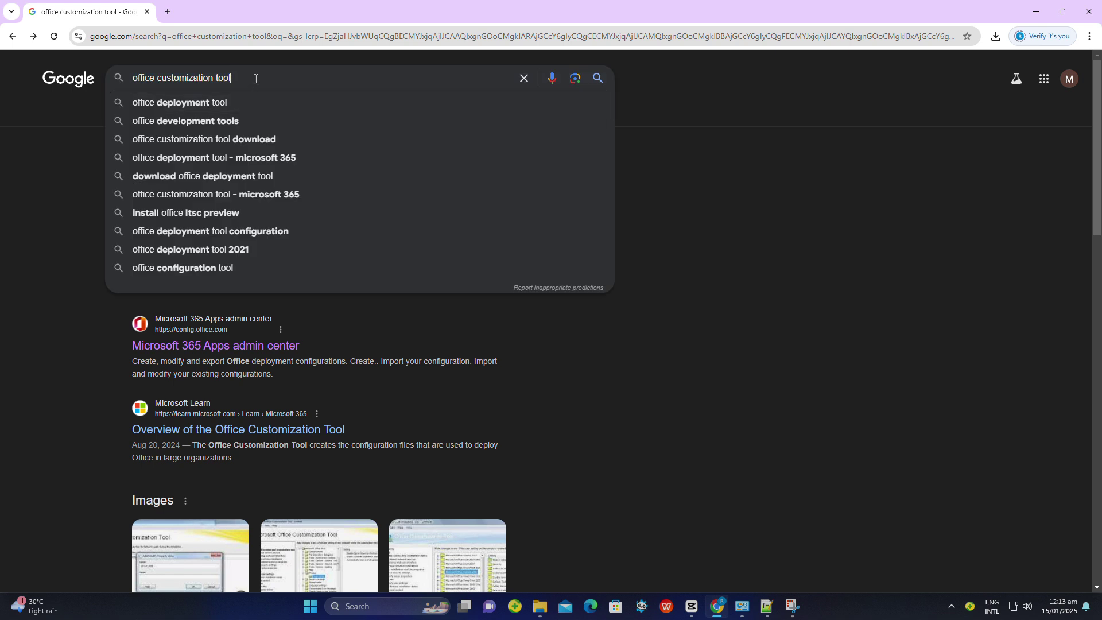
click(39, 140)
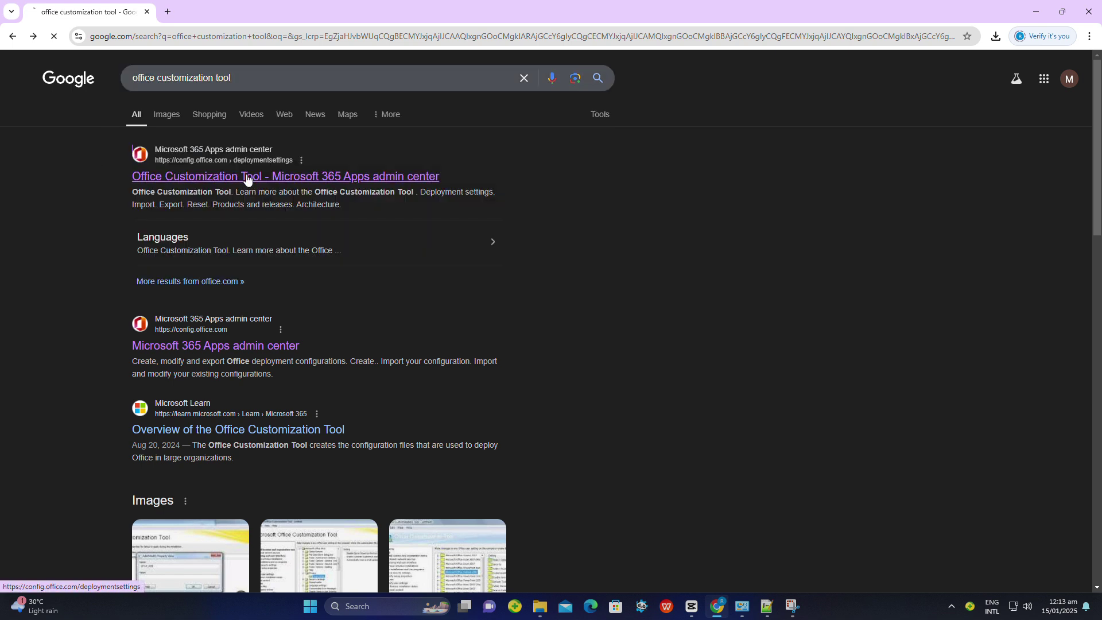
Step: Open the "Office Customization Tool - Microsoft 365 Apps admin center" search result
click(246, 179)
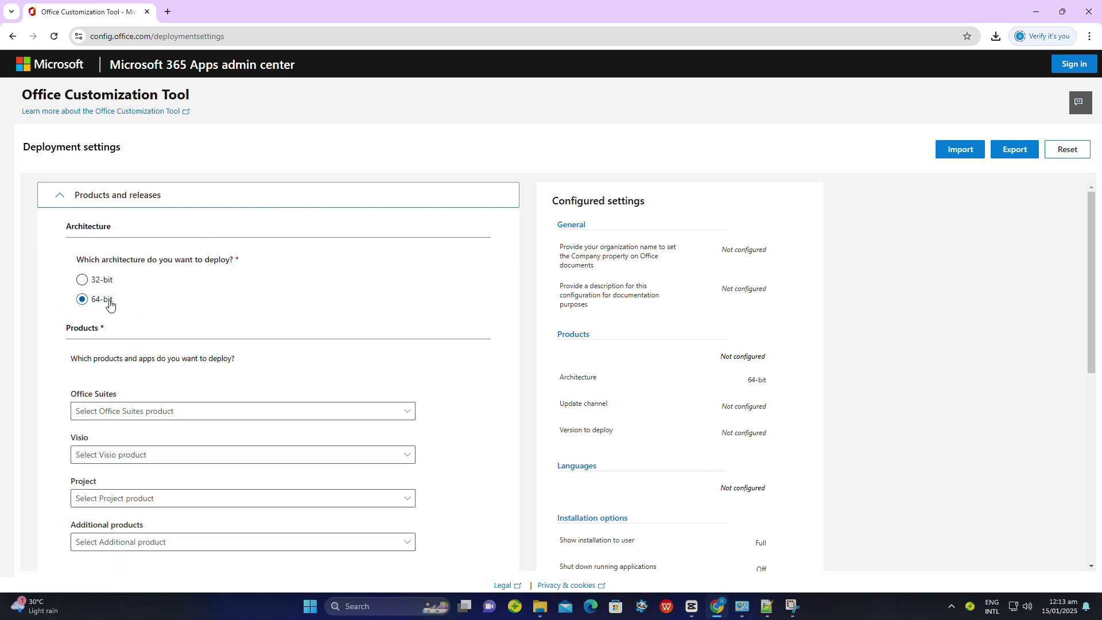
Step: Choose Office LTSC Professional Plus 2024 - Volume License as the Office suite and proceed to the language settings, keeping the default channel and apps
click(208, 411)
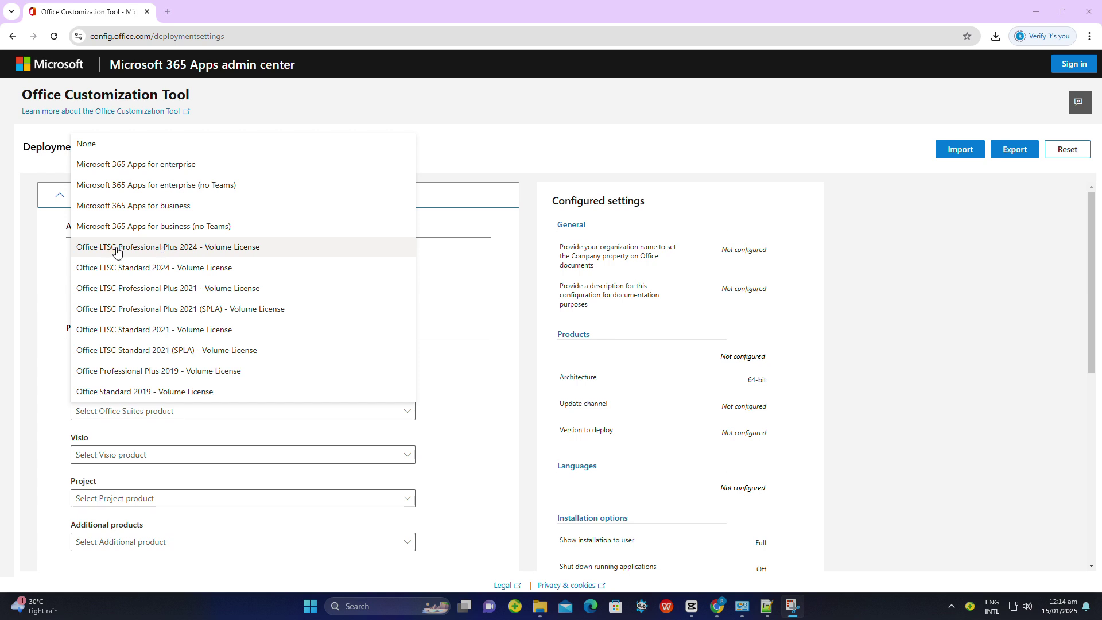
click(171, 249)
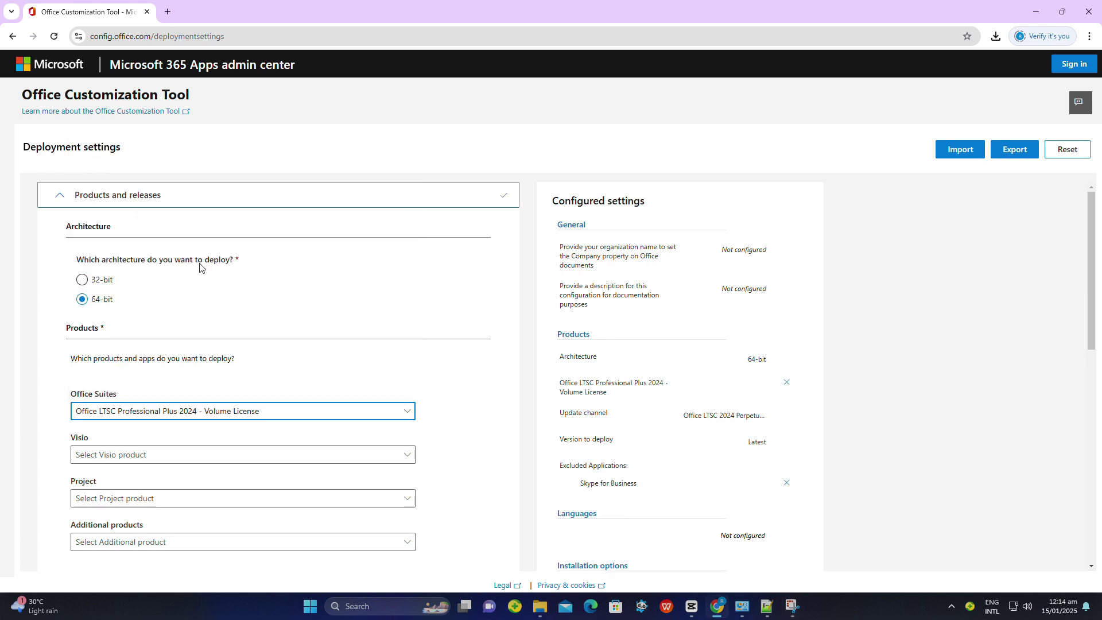
scroll(123, 447, down, 3)
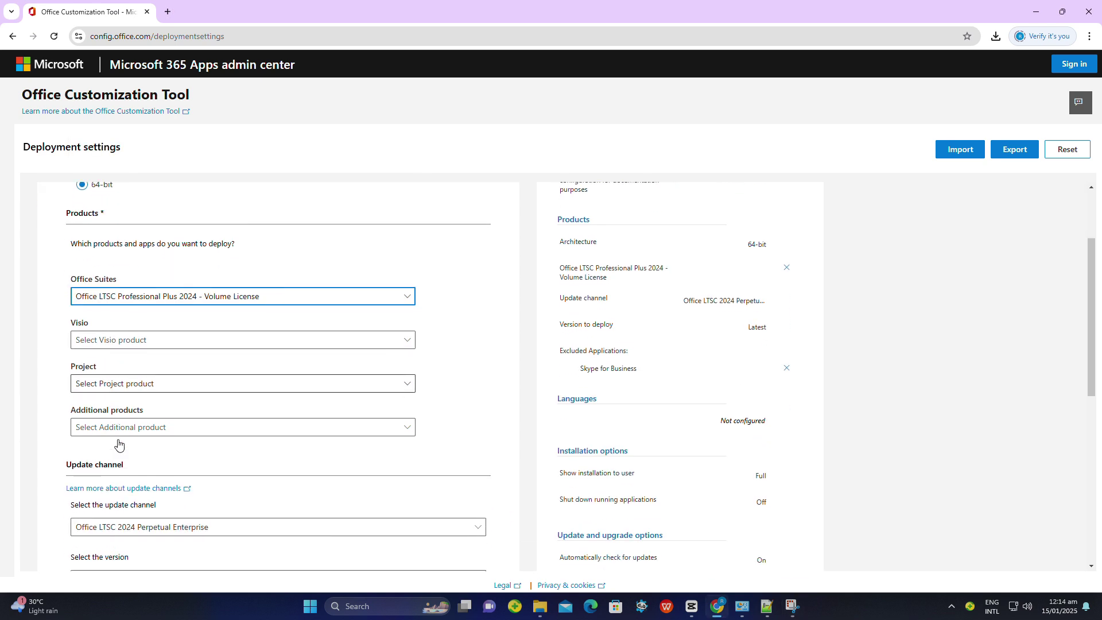
scroll(119, 442, down, 1)
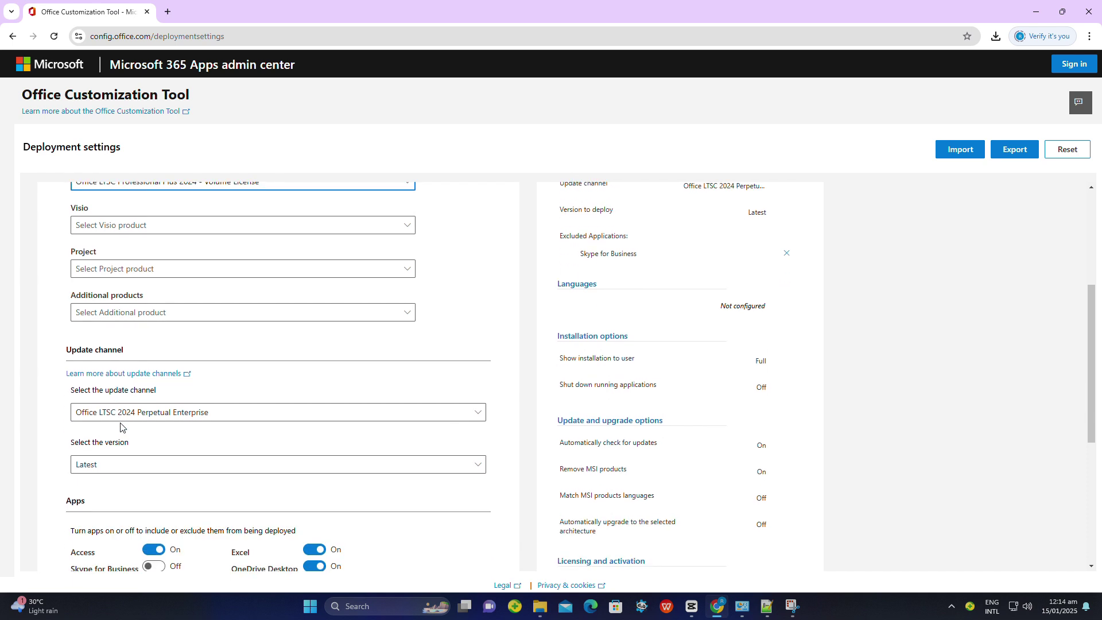
scroll(121, 427, down, 1)
scroll(101, 456, down, 1)
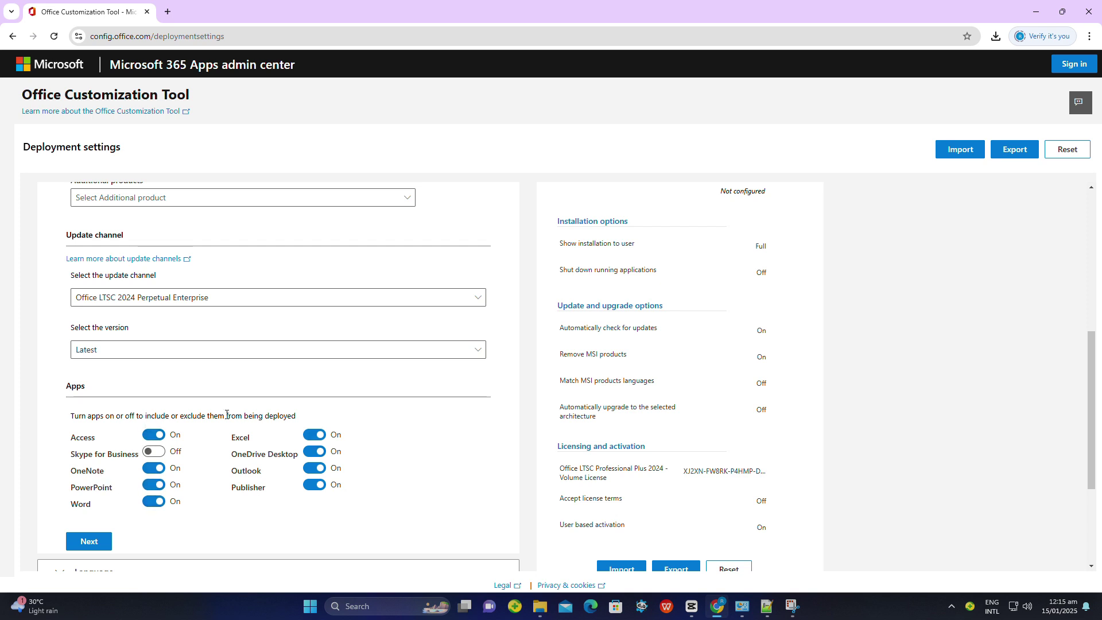
scroll(149, 439, down, 2)
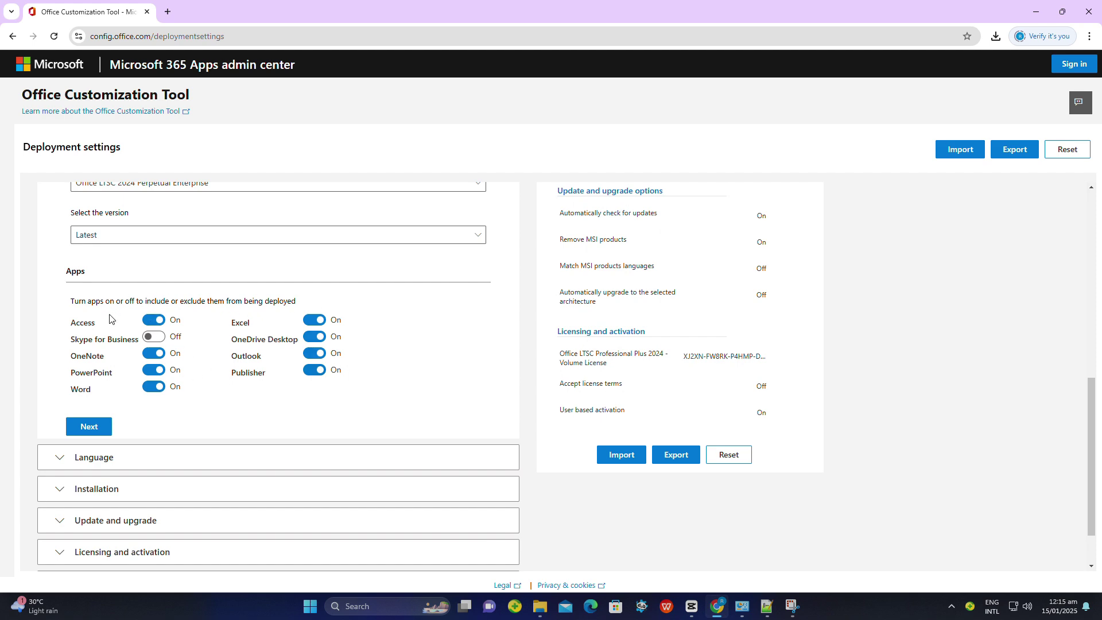
click(89, 426)
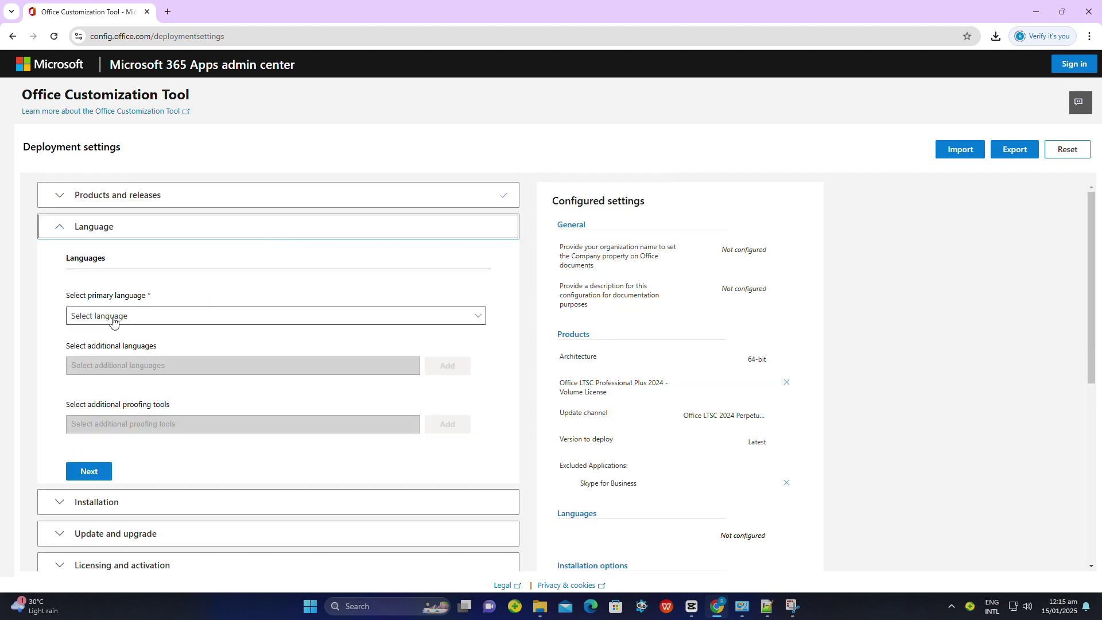
Step: Set the primary language to English (United States) and accept the default installation options
click(113, 320)
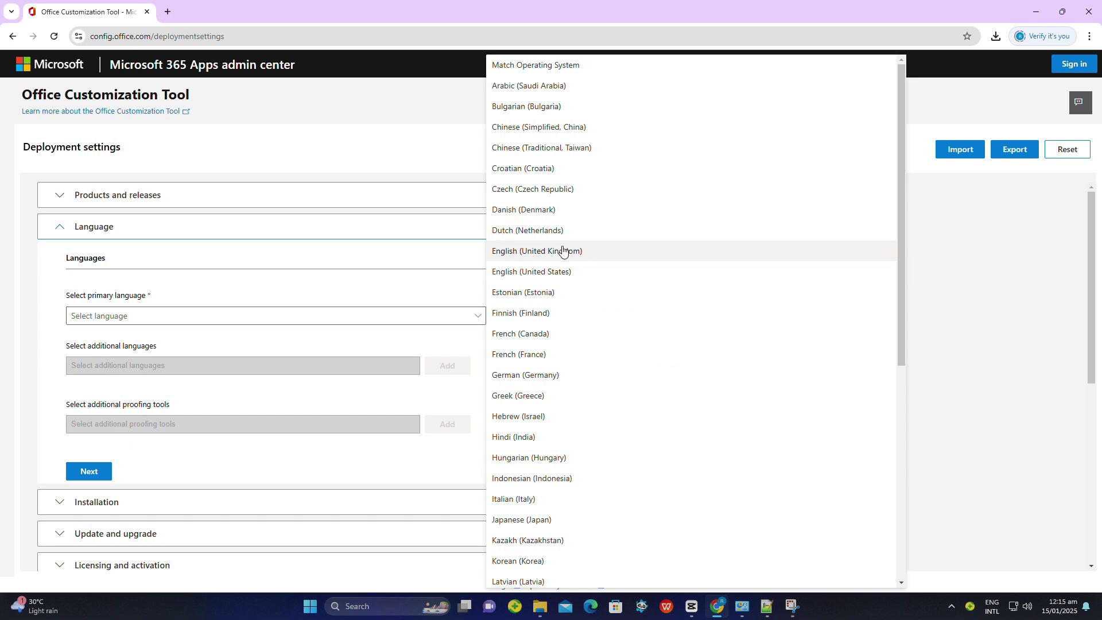
click(551, 273)
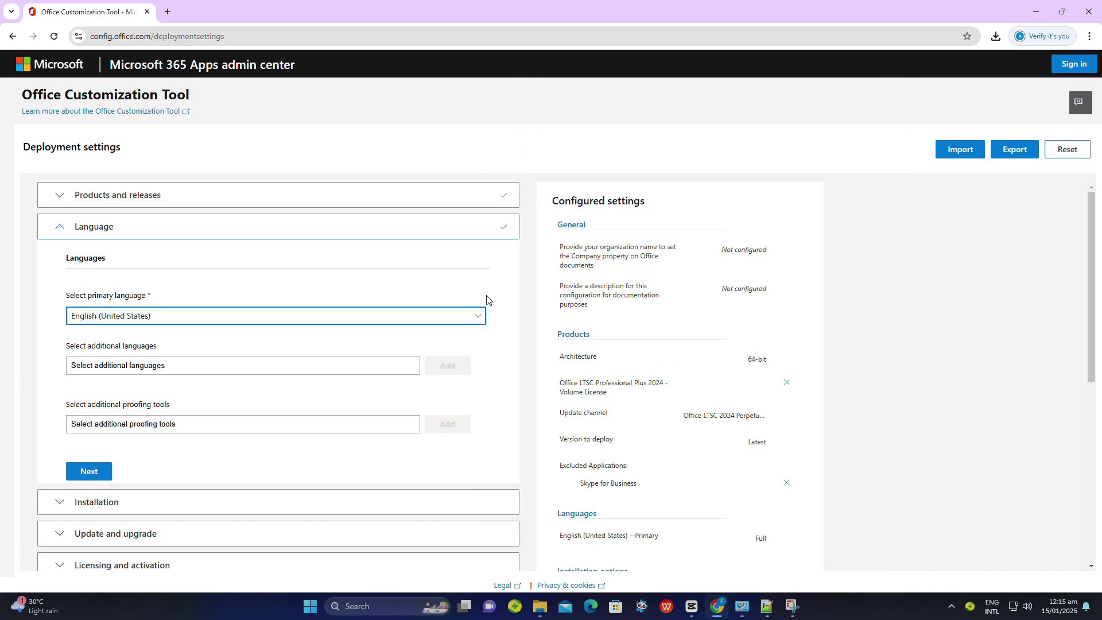
scroll(125, 377, down, 1)
click(90, 414)
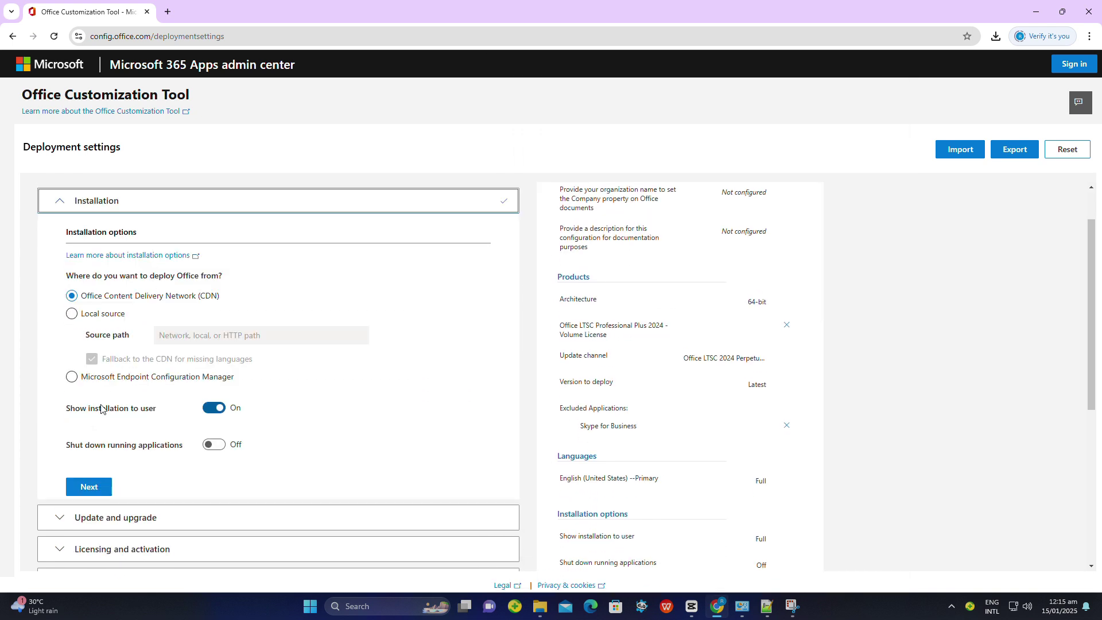
scroll(94, 416, down, 1)
click(89, 428)
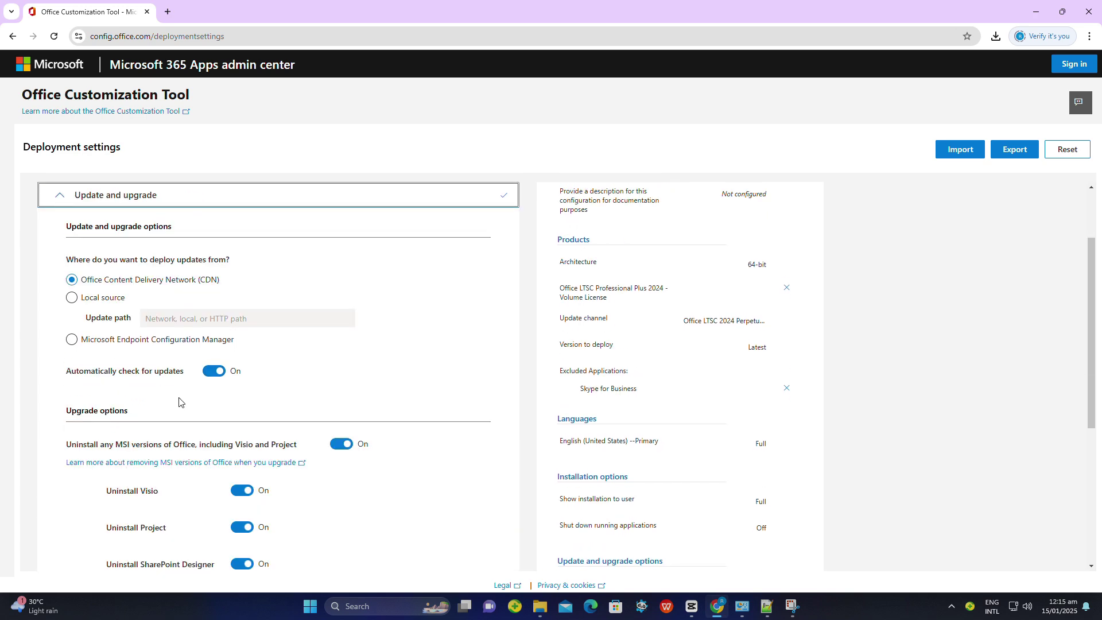
Step: Turn off uninstalling MSI versions of Office and complete the update and upgrade settings
scroll(82, 292, down, 2)
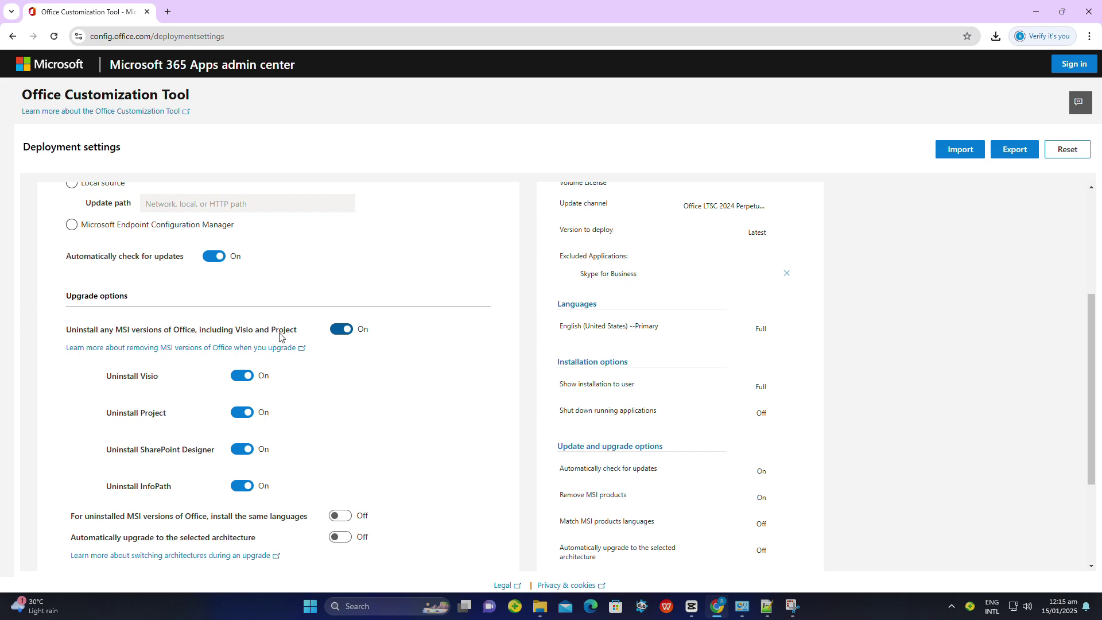
click(334, 335)
scroll(293, 337, down, 3)
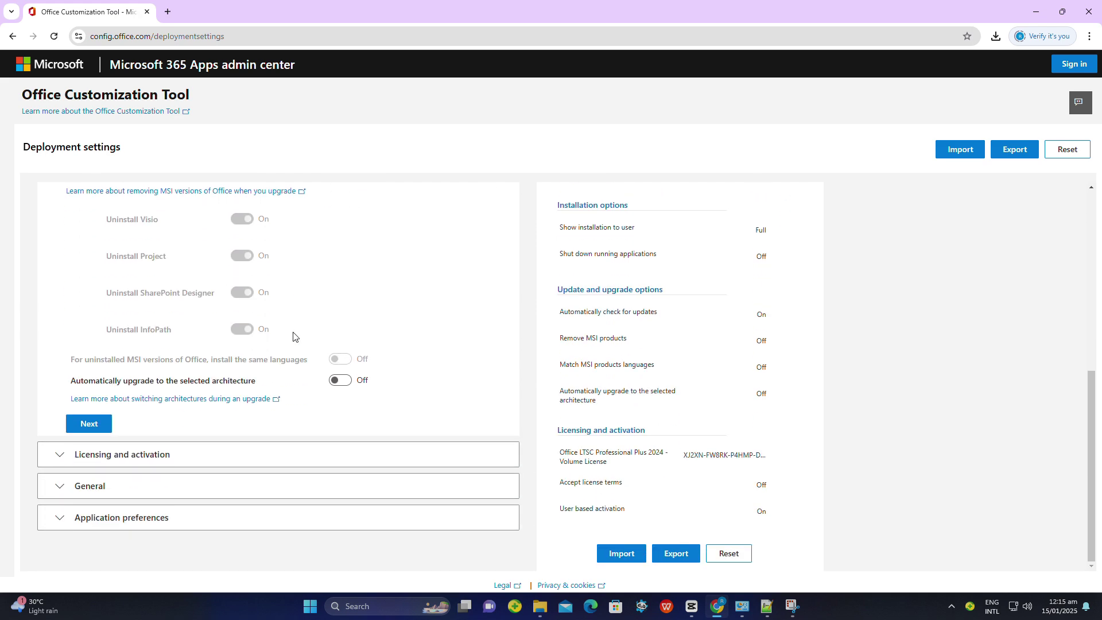
click(83, 420)
Step: Accept the default licensing, general and application preference settings and finish the deployment configuration
scroll(136, 411, down, 4)
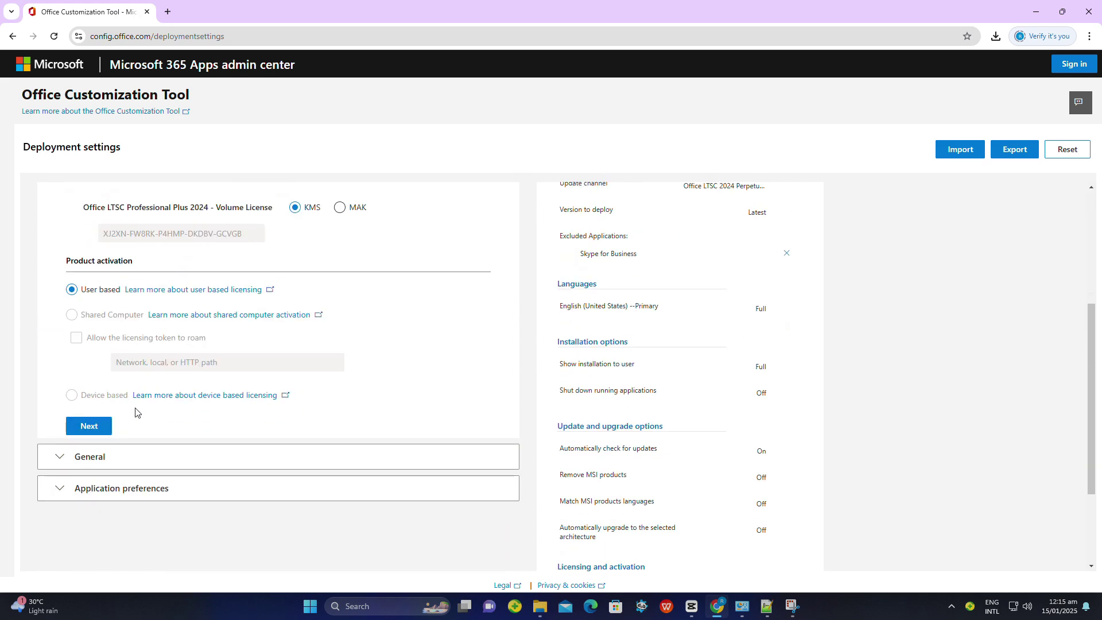
click(83, 423)
scroll(155, 431, down, 4)
click(89, 343)
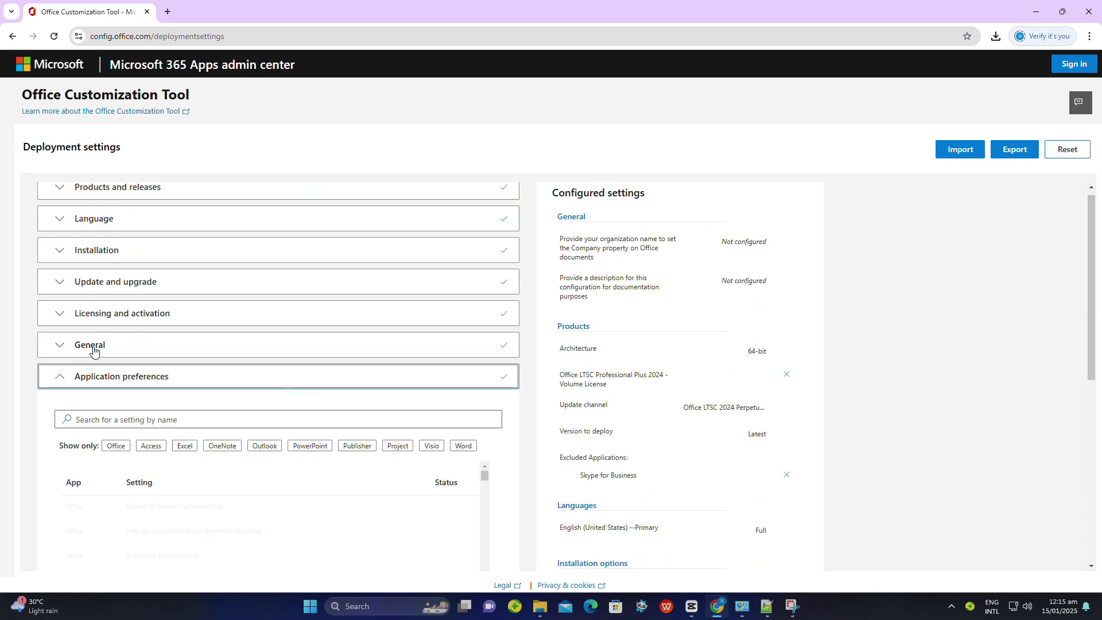
scroll(164, 401, down, 2)
scroll(163, 401, down, 3)
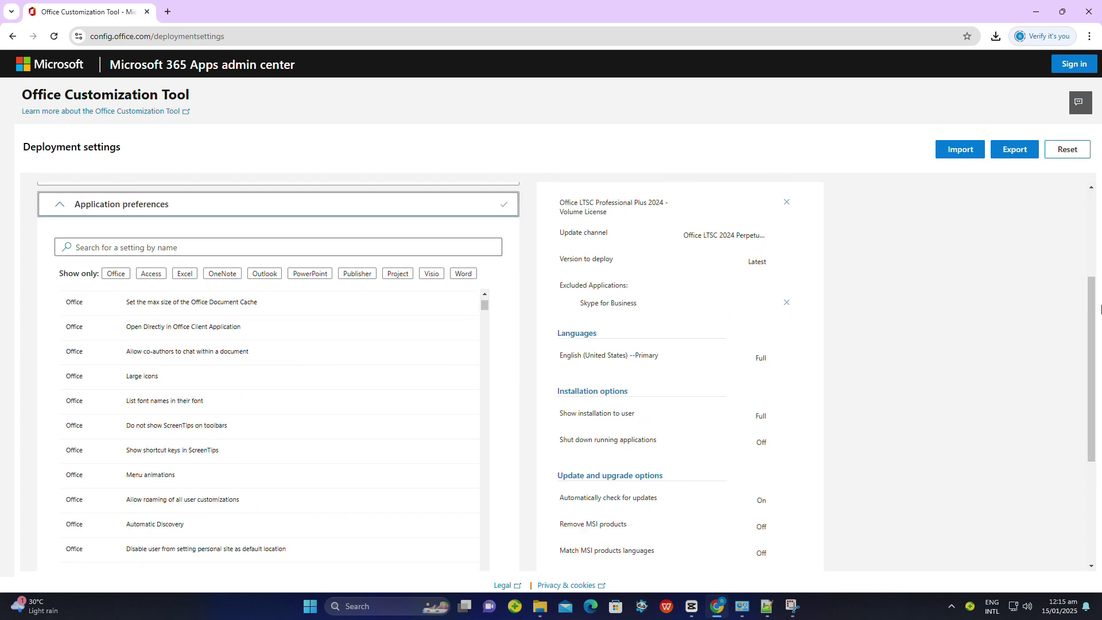
drag(1100, 310, 1099, 409)
click(78, 556)
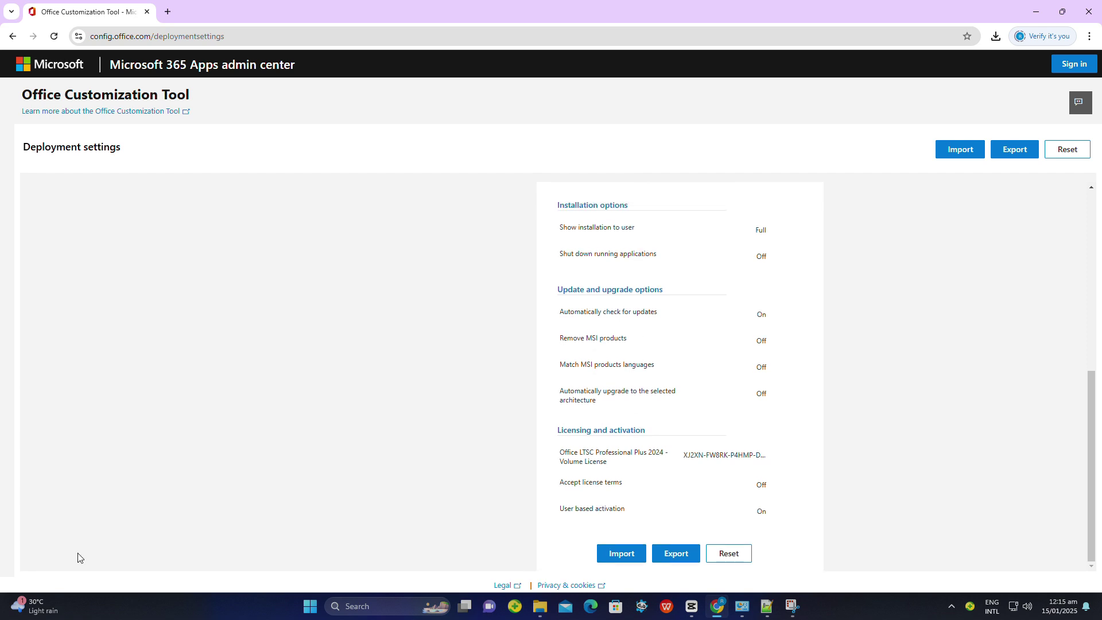
Step: Export the deployment settings as Configuration, using Office Open XML formats as the default and accepting the license agreement
click(1021, 150)
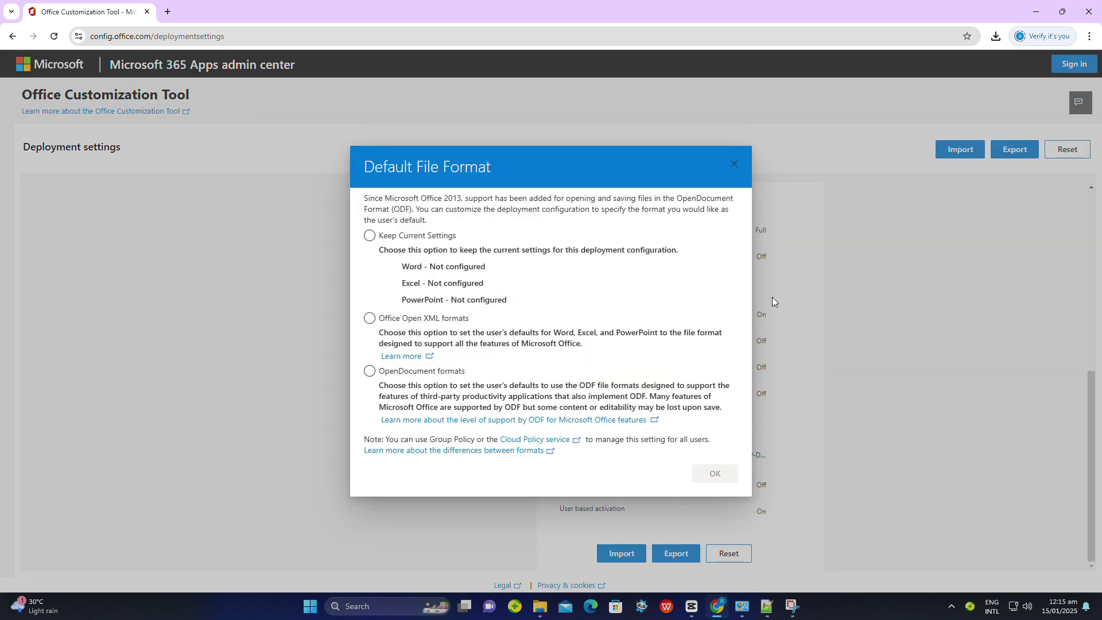
click(369, 318)
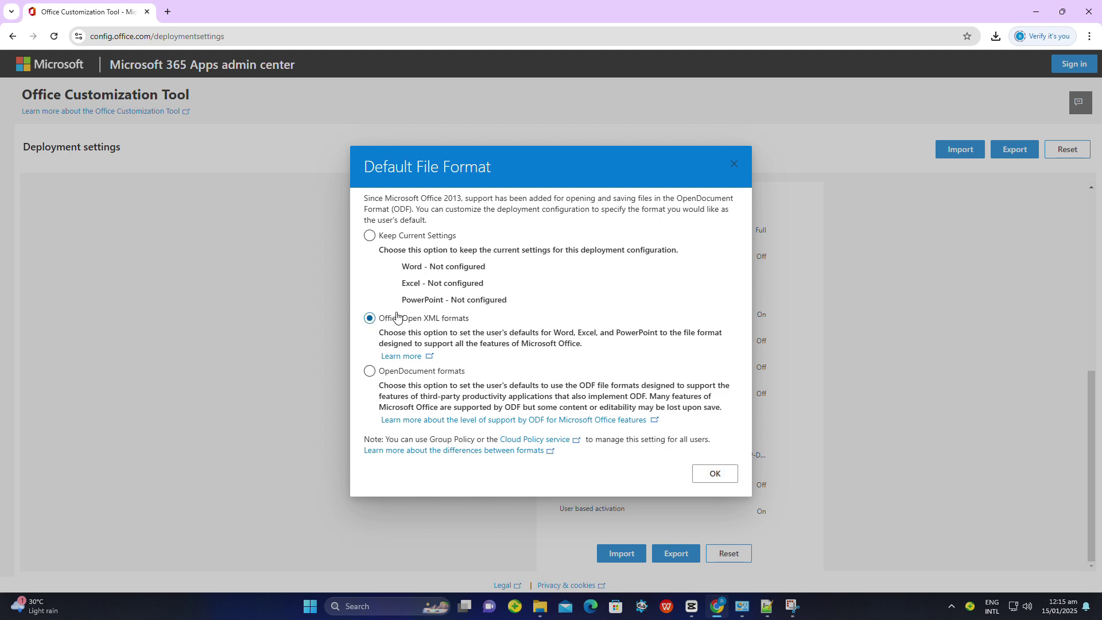
click(715, 474)
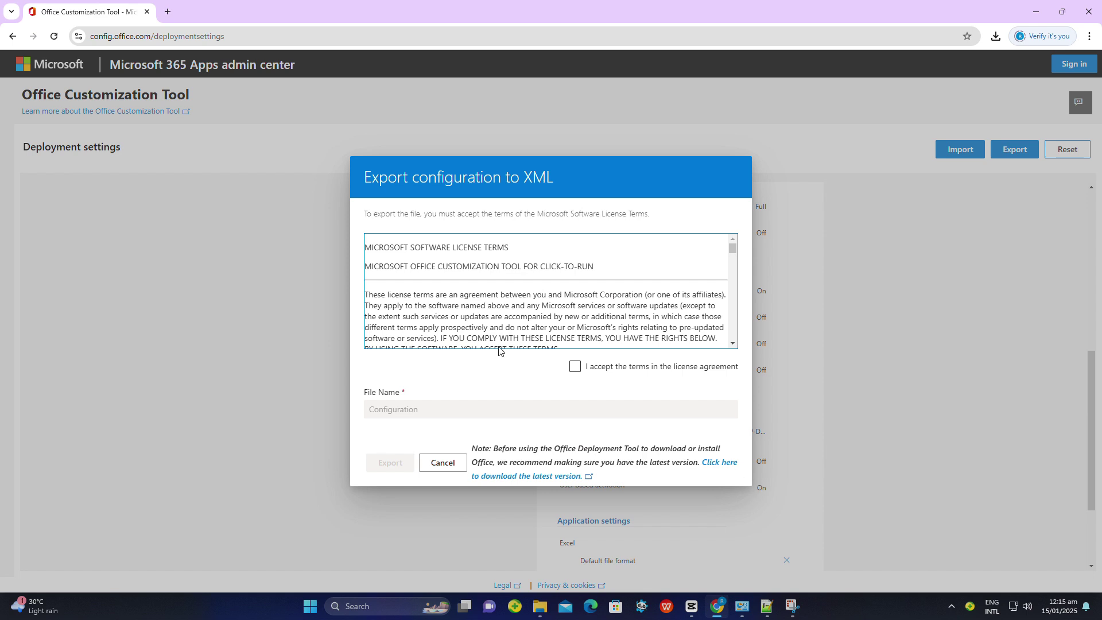
click(575, 367)
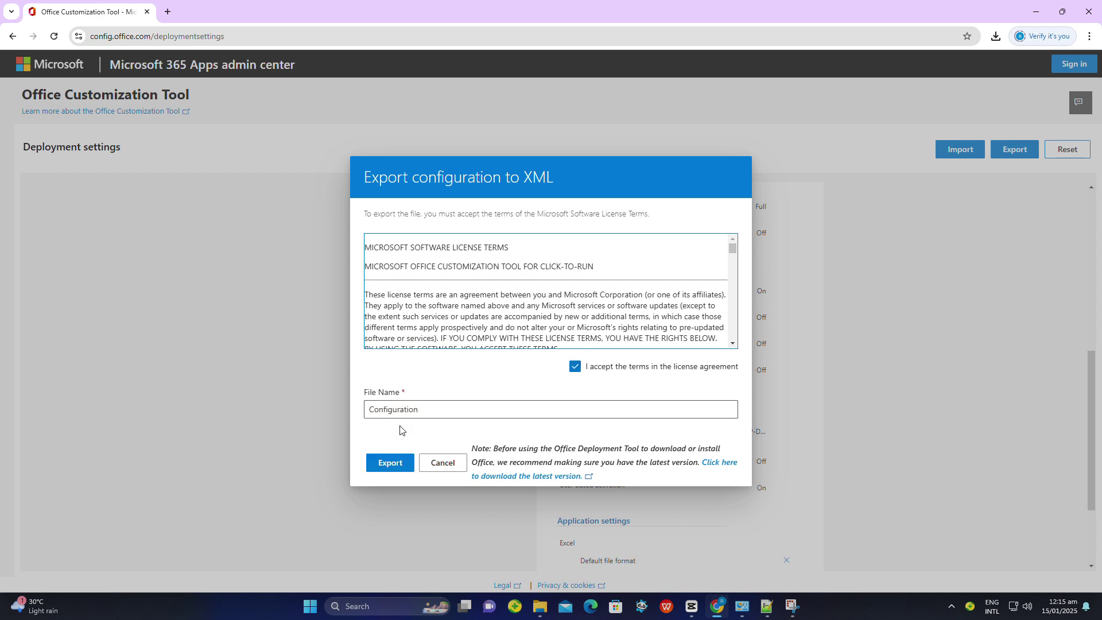
click(390, 463)
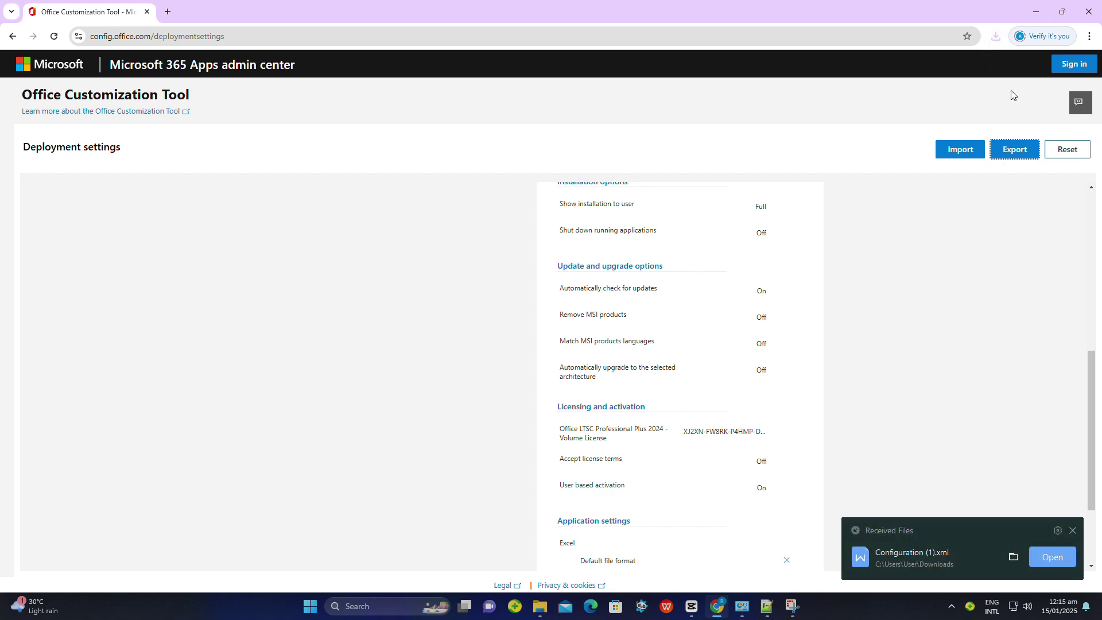
Step: Move the exported Configuration (1) file from Downloads into the Office2024 folder on the desktop
click(992, 37)
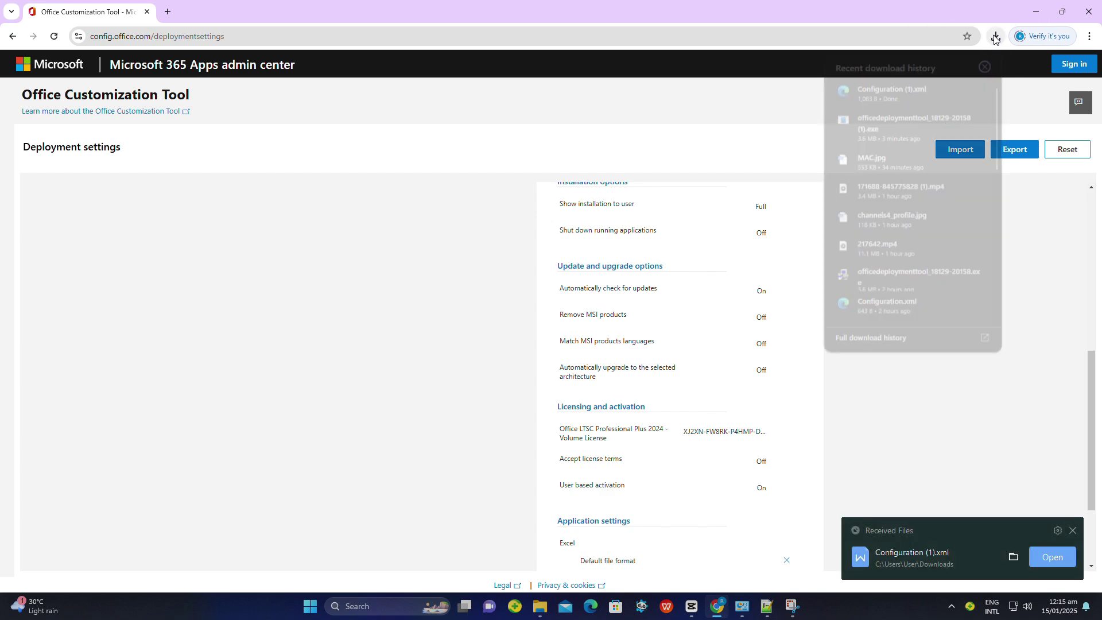
click(958, 85)
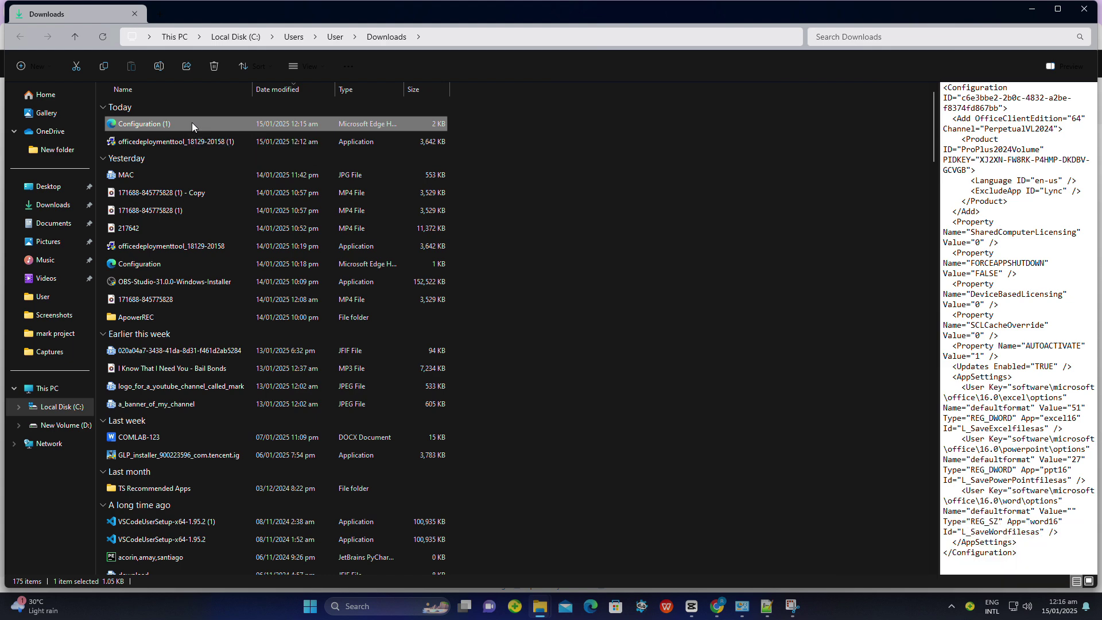
right_click(192, 122)
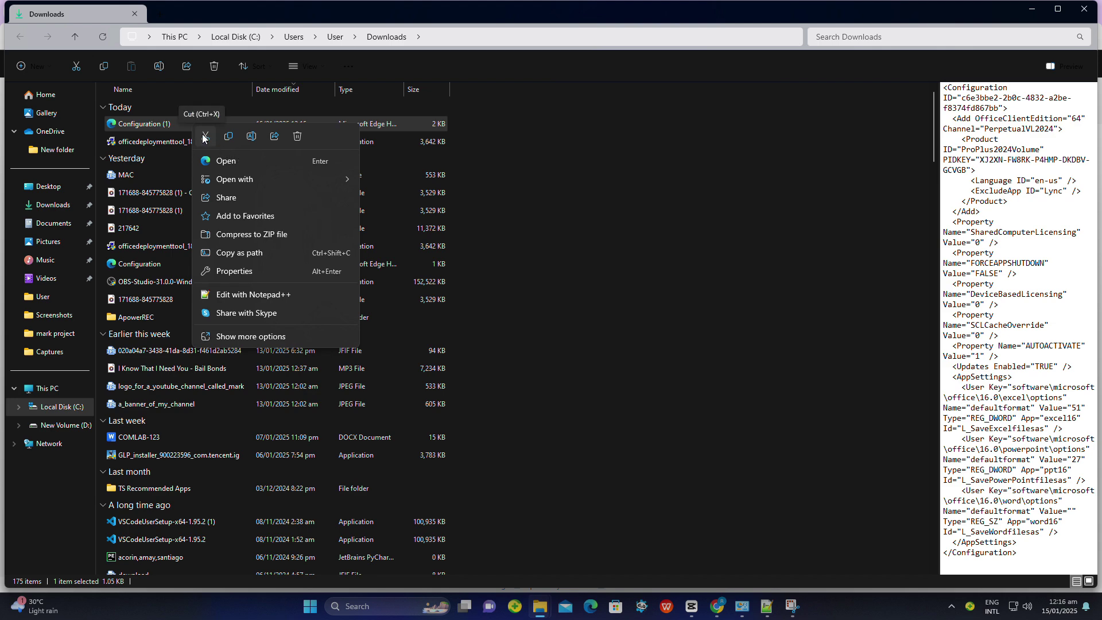
click(204, 137)
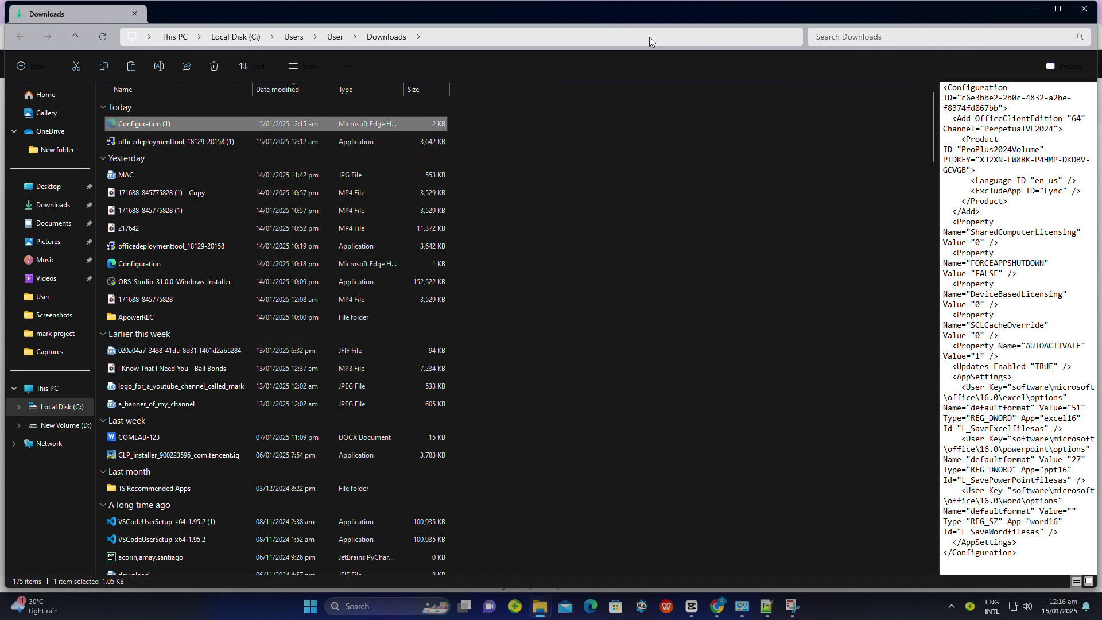
click(1082, 11)
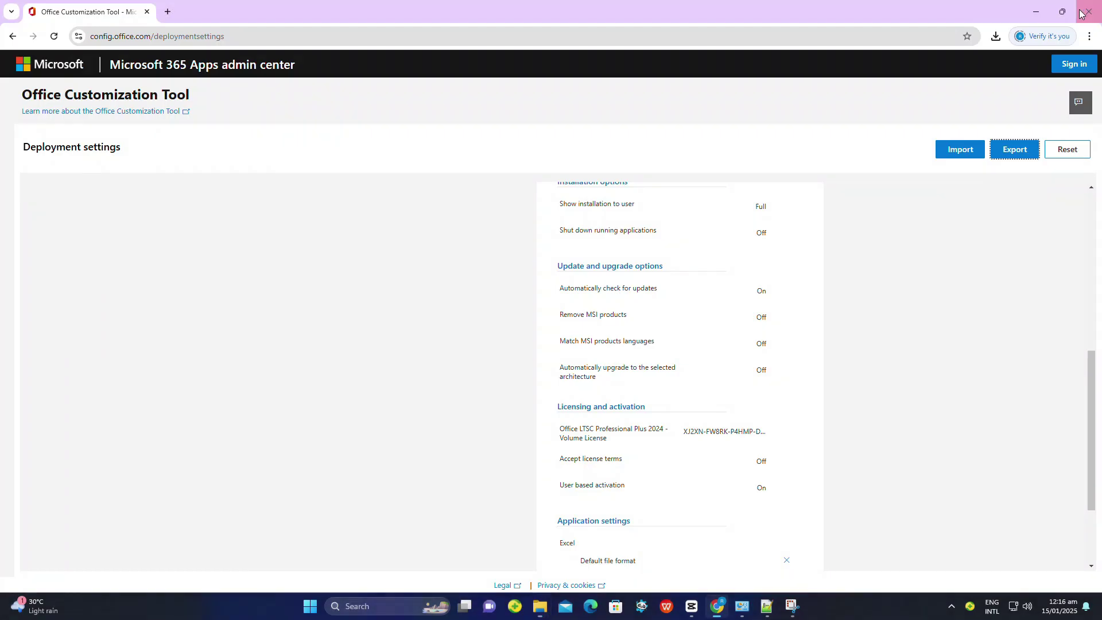
click(1041, 8)
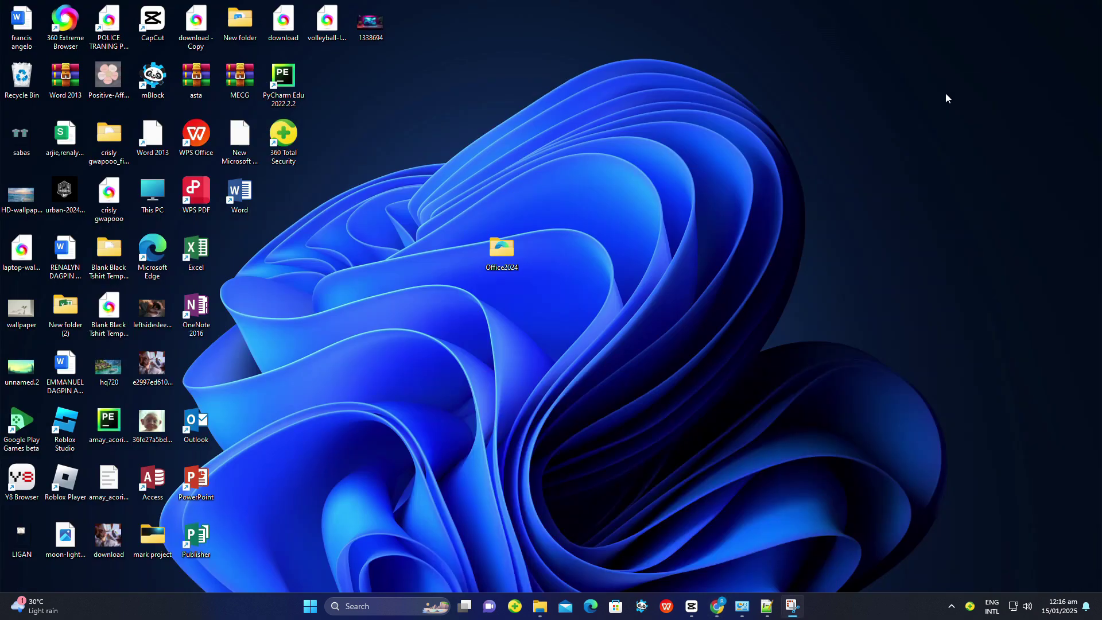
double_click(504, 251)
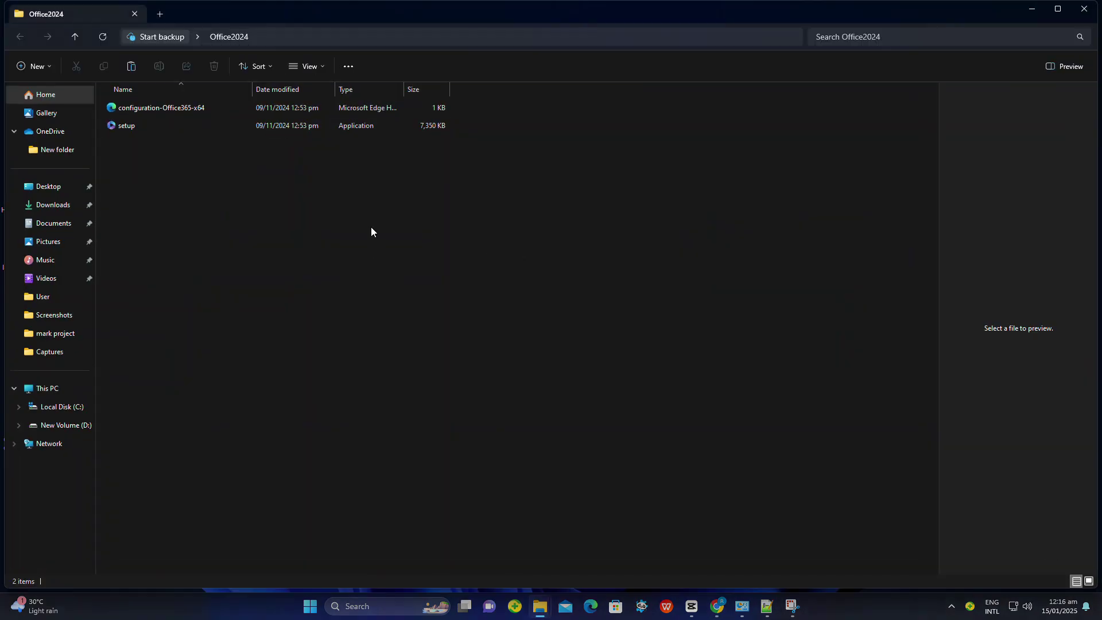
right_click(370, 231)
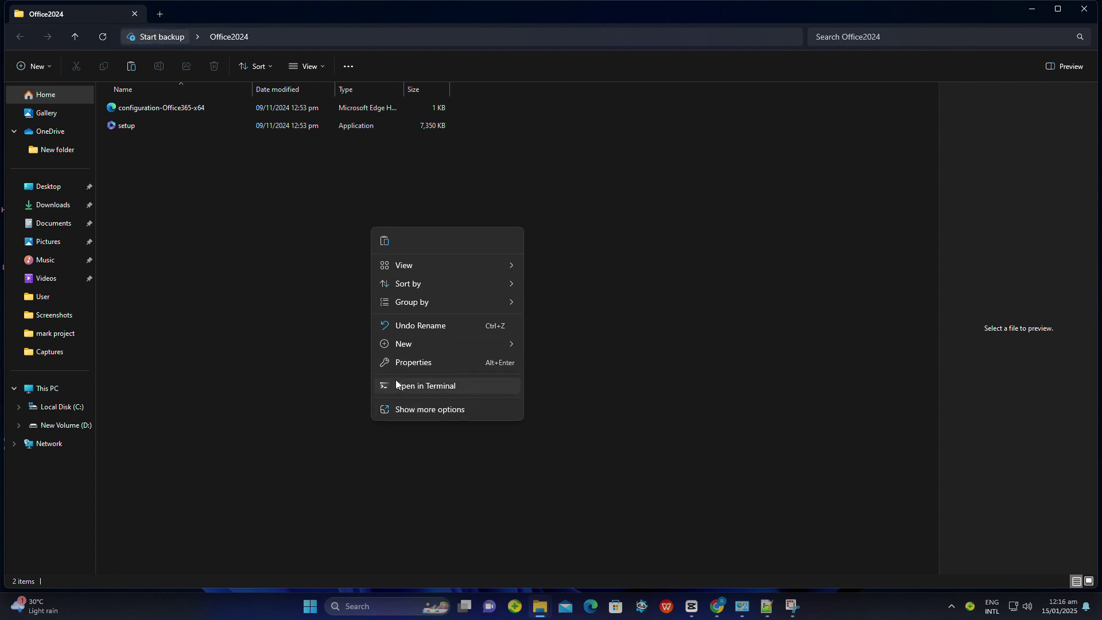
click(415, 408)
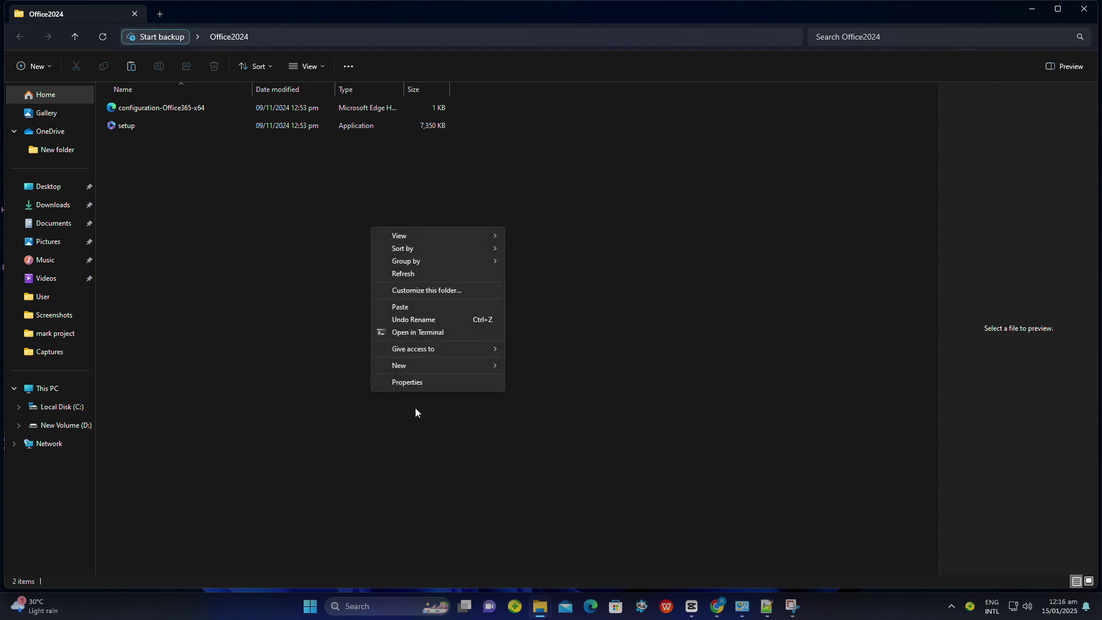
click(409, 308)
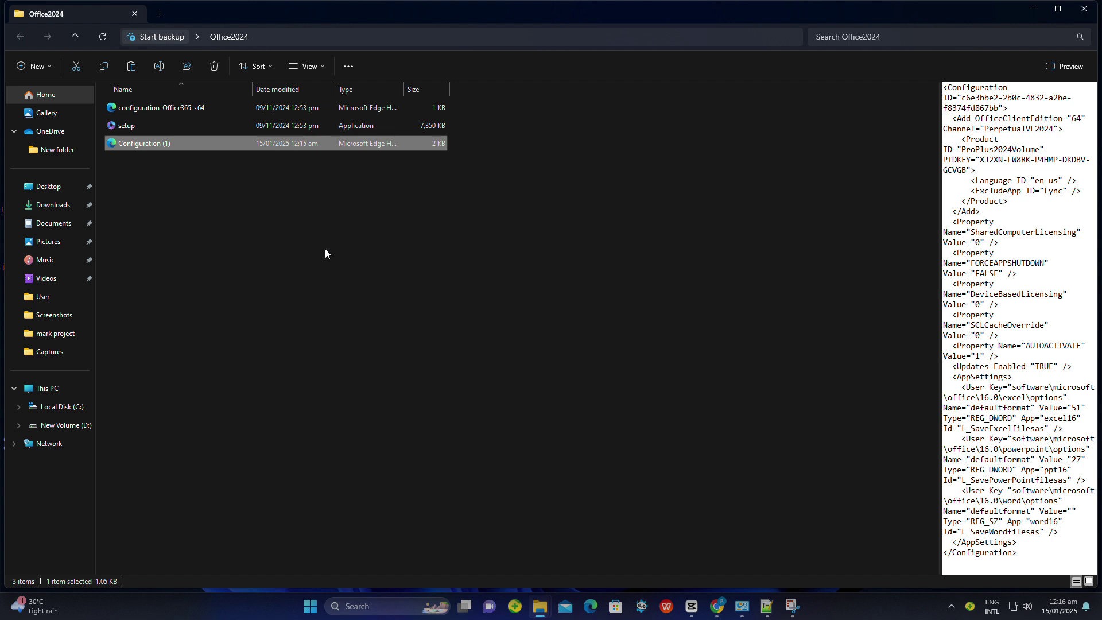
Step: Delete the sample file configuration-Office365-x64 from the Office2024 folder
click(245, 205)
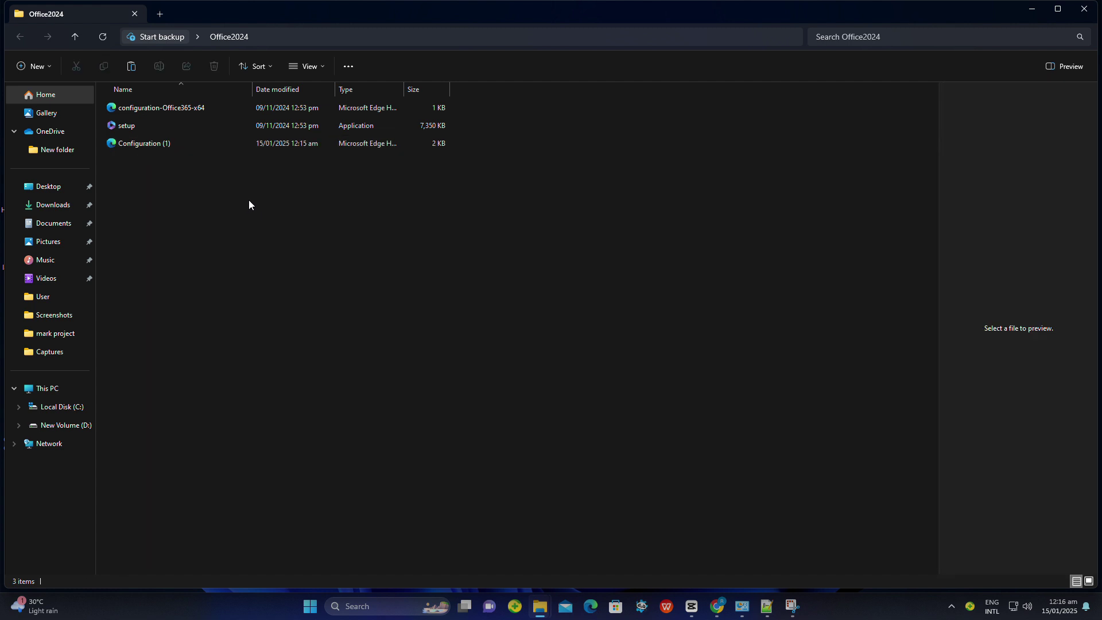
right_click(227, 108)
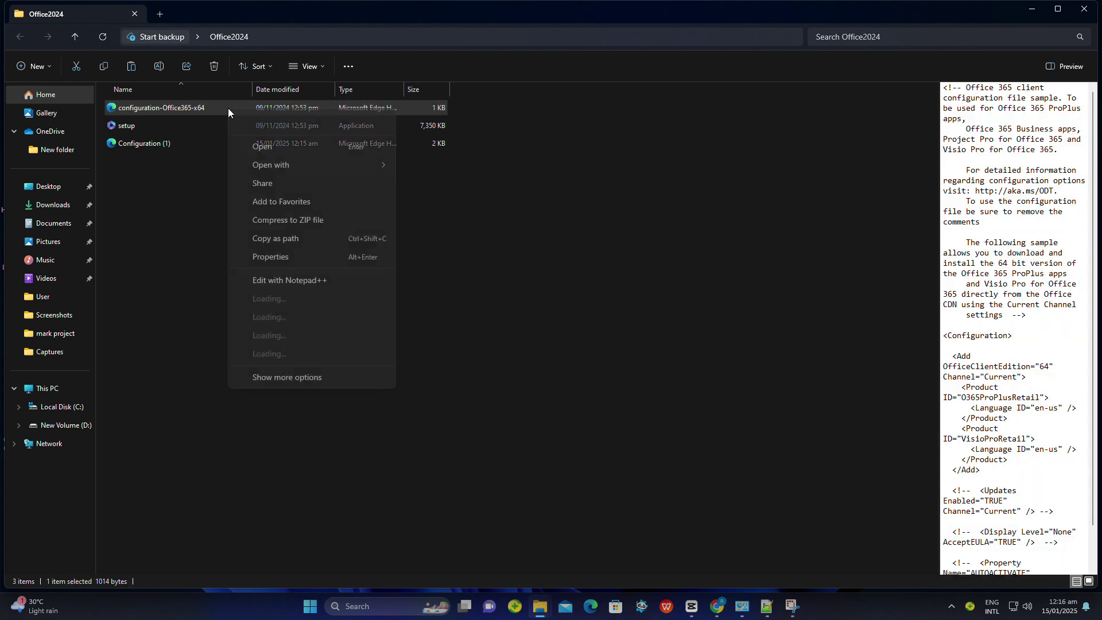
click(280, 317)
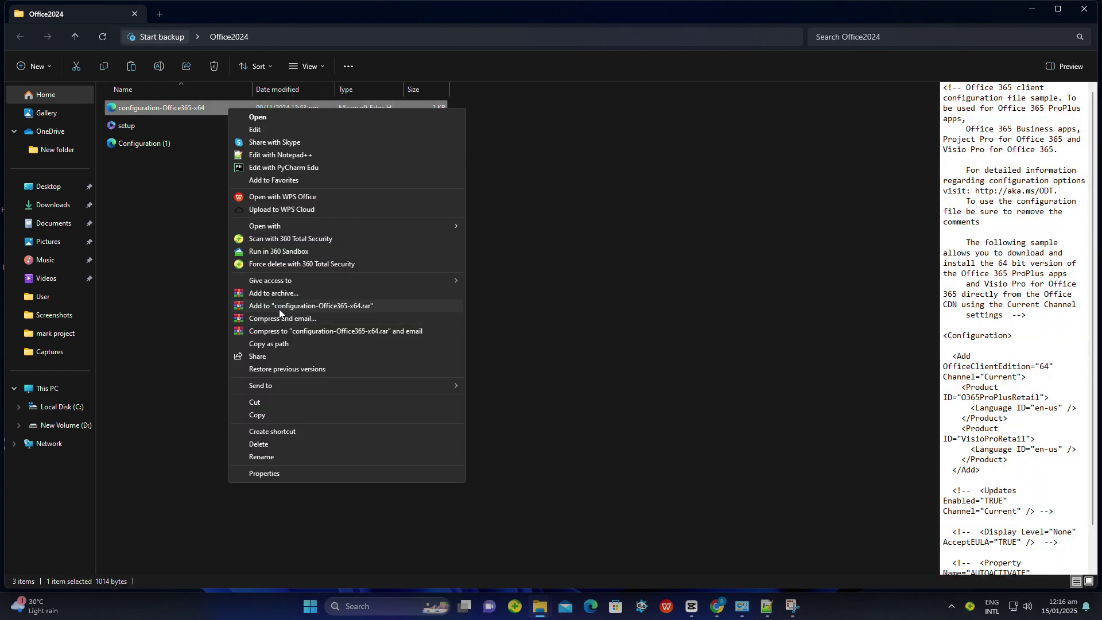
click(281, 443)
Step: Rename the Configuration (1) file in the Office2024 folder as Configuration
click(168, 122)
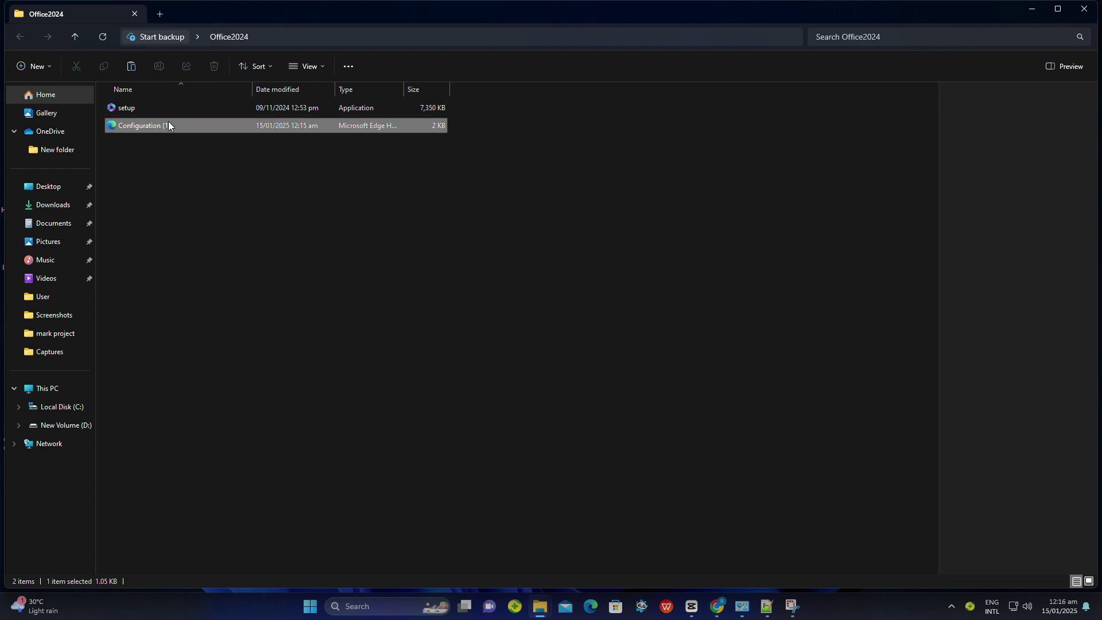
right_click(171, 122)
click(126, 139)
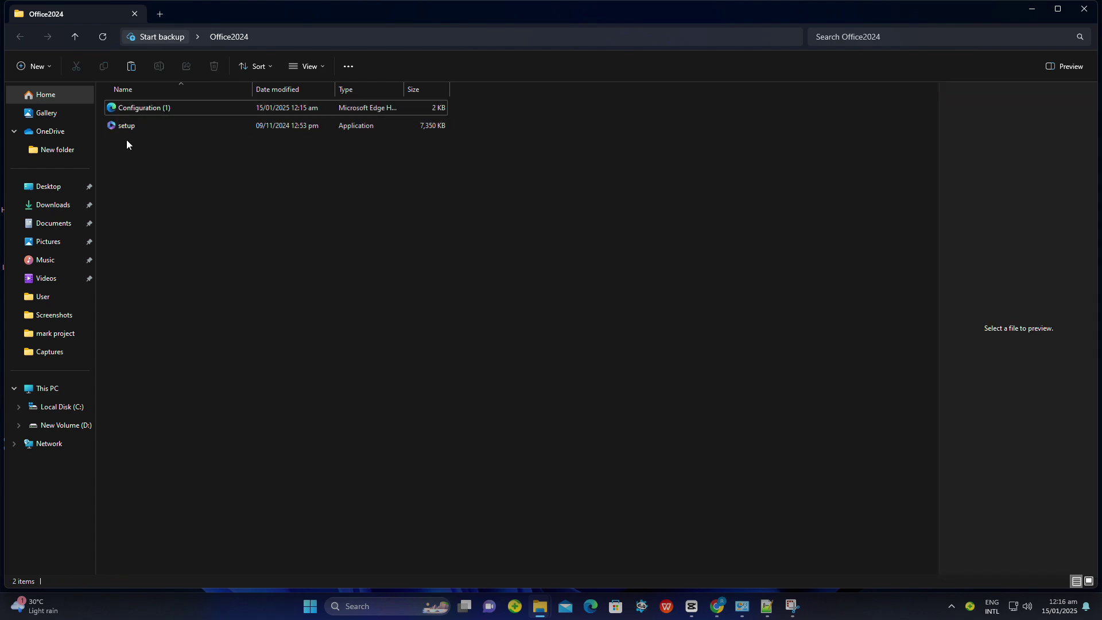
click(153, 112)
right_click(153, 112)
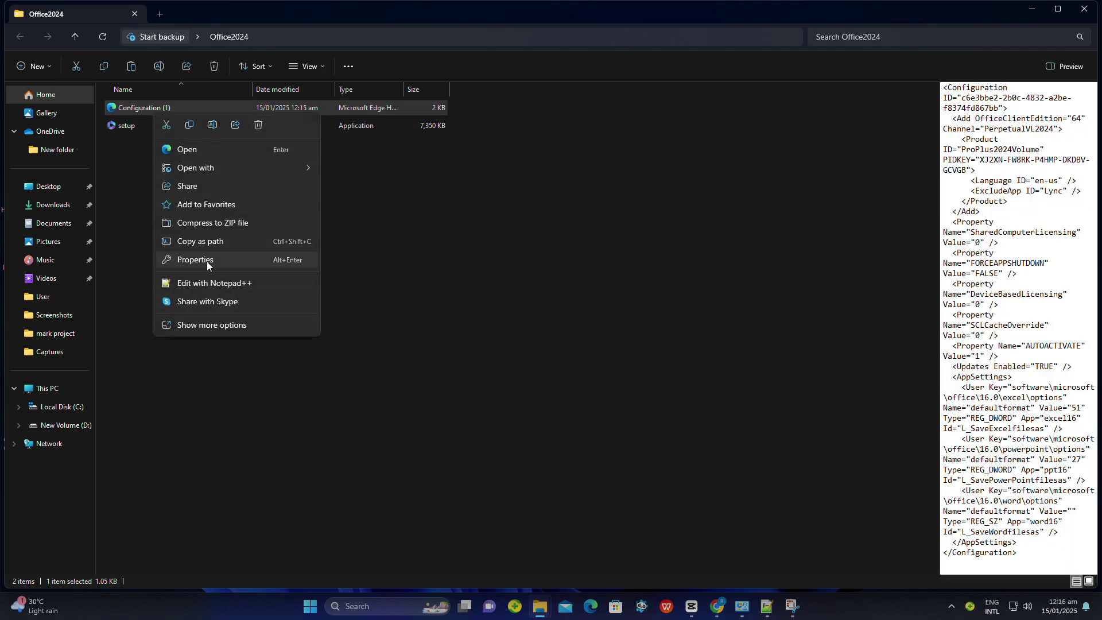
click(203, 327)
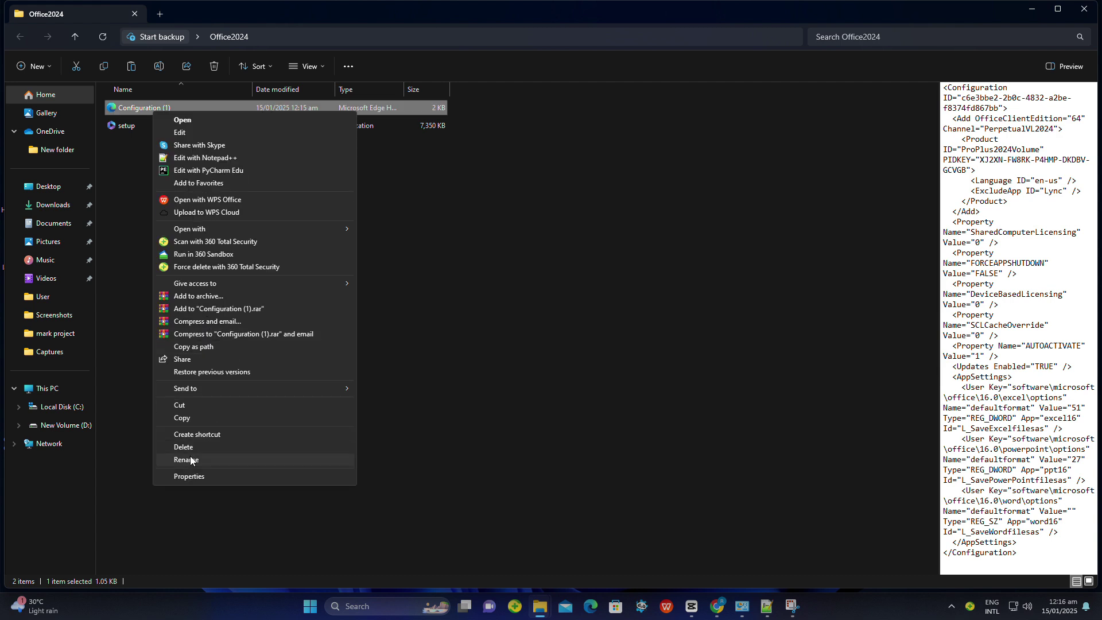
click(192, 459)
click(183, 108)
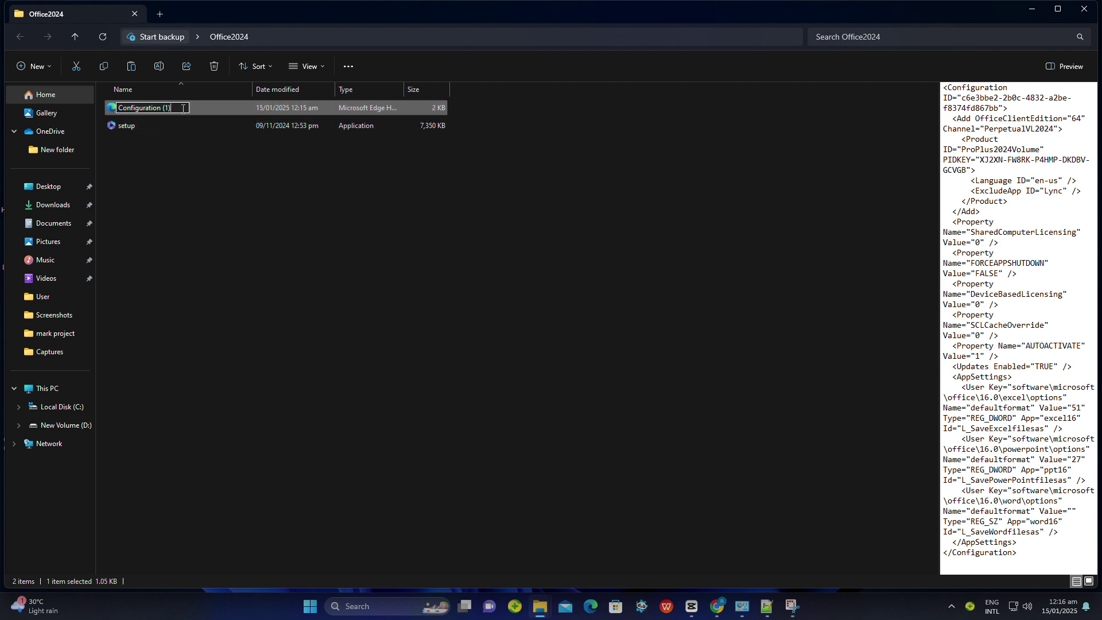
key(BackSpace)
key(BackSpace)
key(BackSpace)
key(BackSpace)
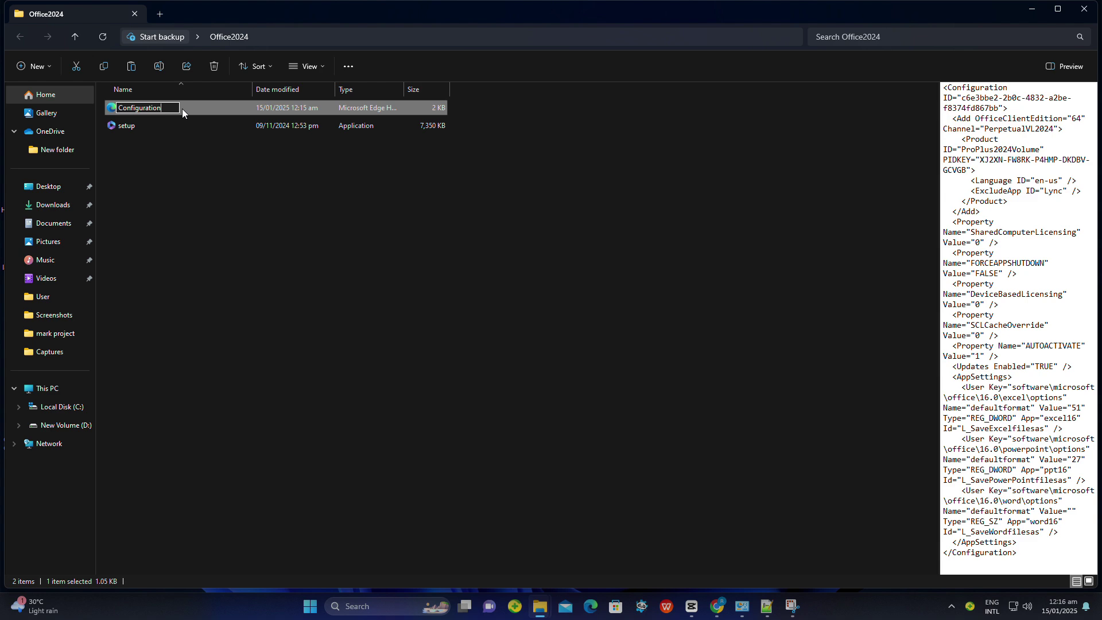
key(Return)
Step: Refresh the Office2024 folder's contents and close its window
right_click(388, 263)
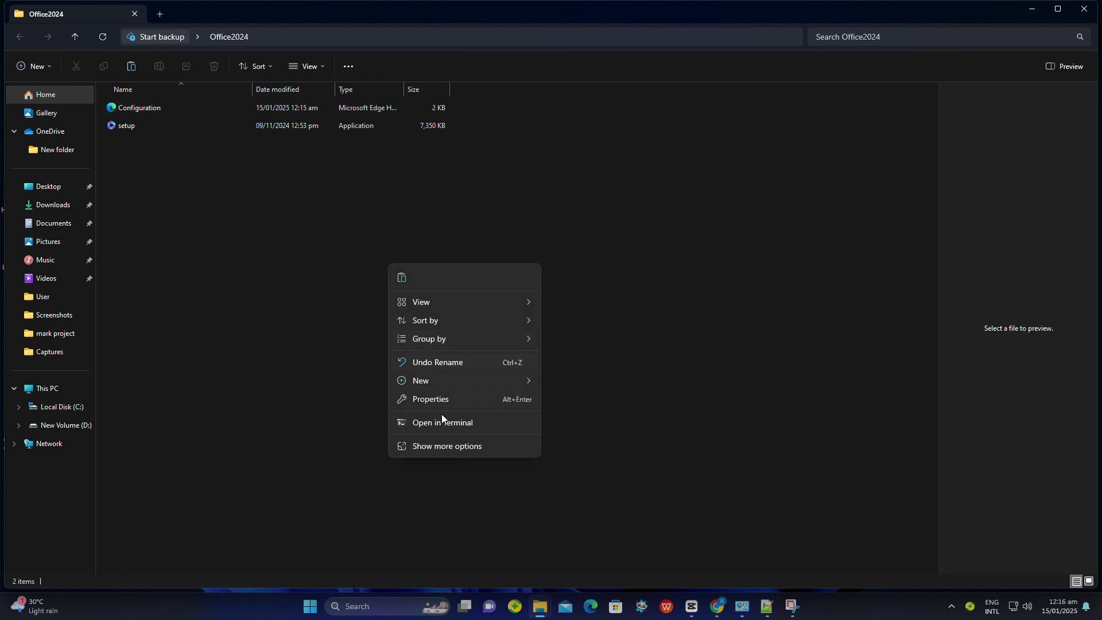
click(429, 442)
click(451, 308)
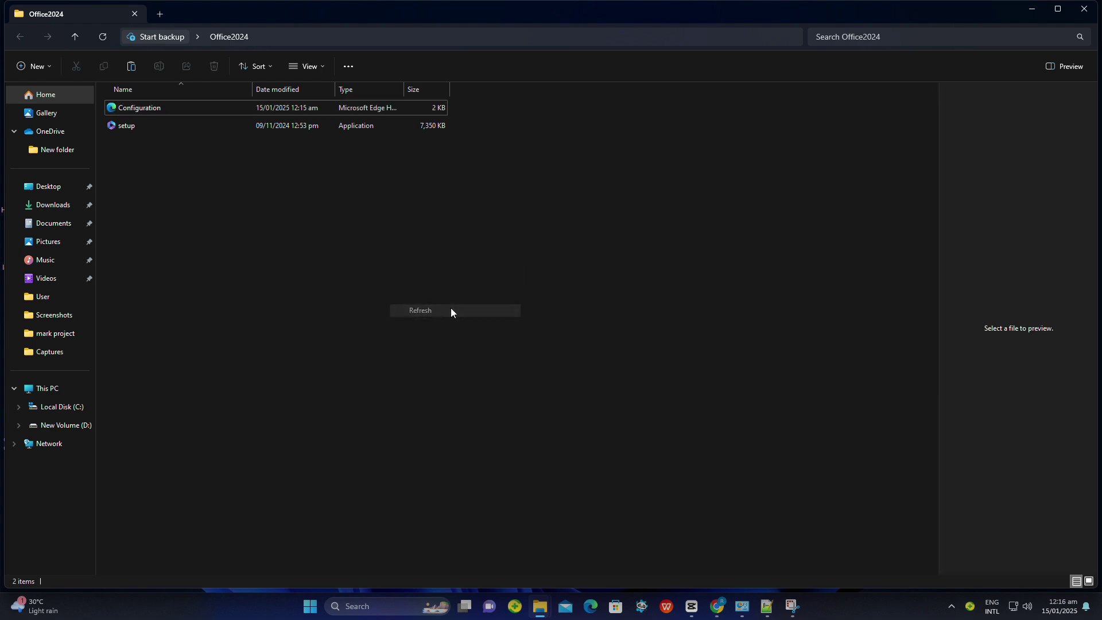
click(1077, 13)
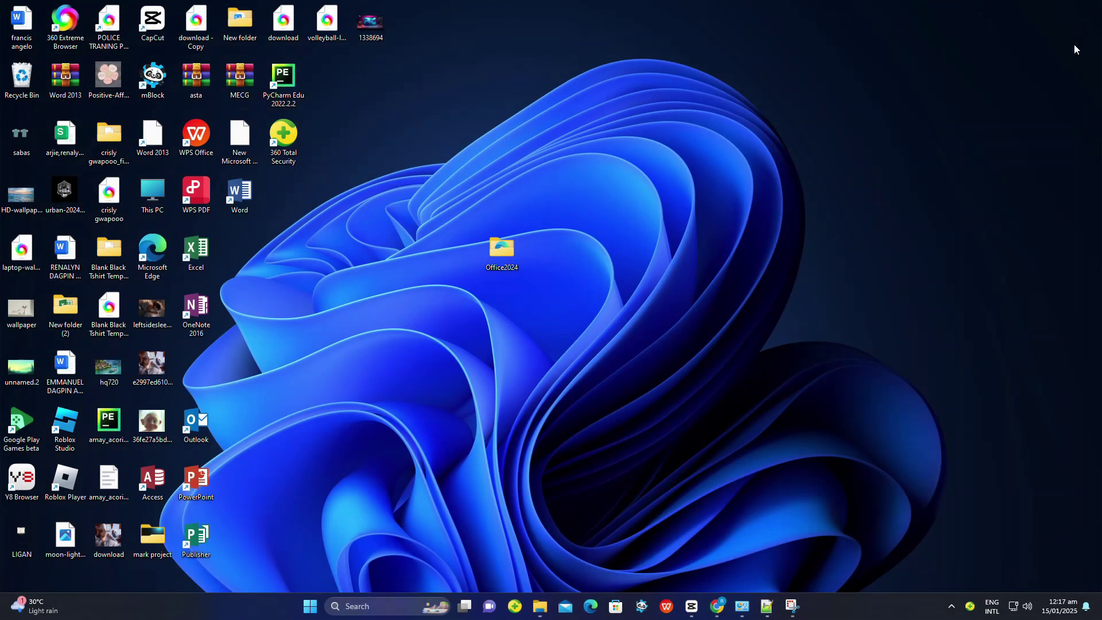
Step: Move the Office2024 folder from the desktop to the root of Local Disk (C:) and minimize the file window
right_click(502, 261)
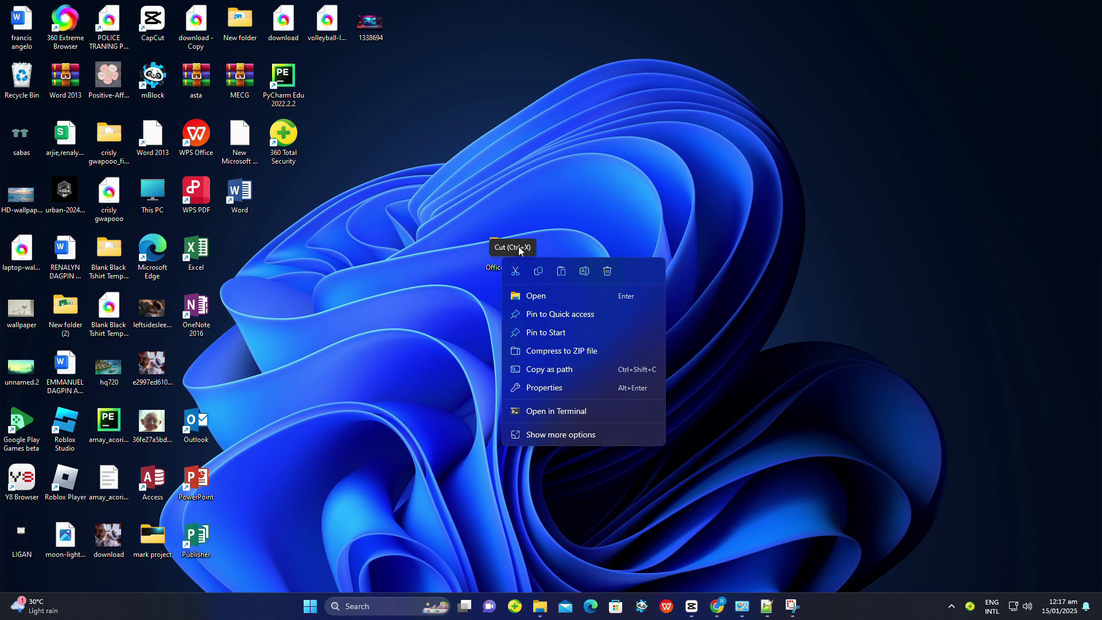
click(515, 270)
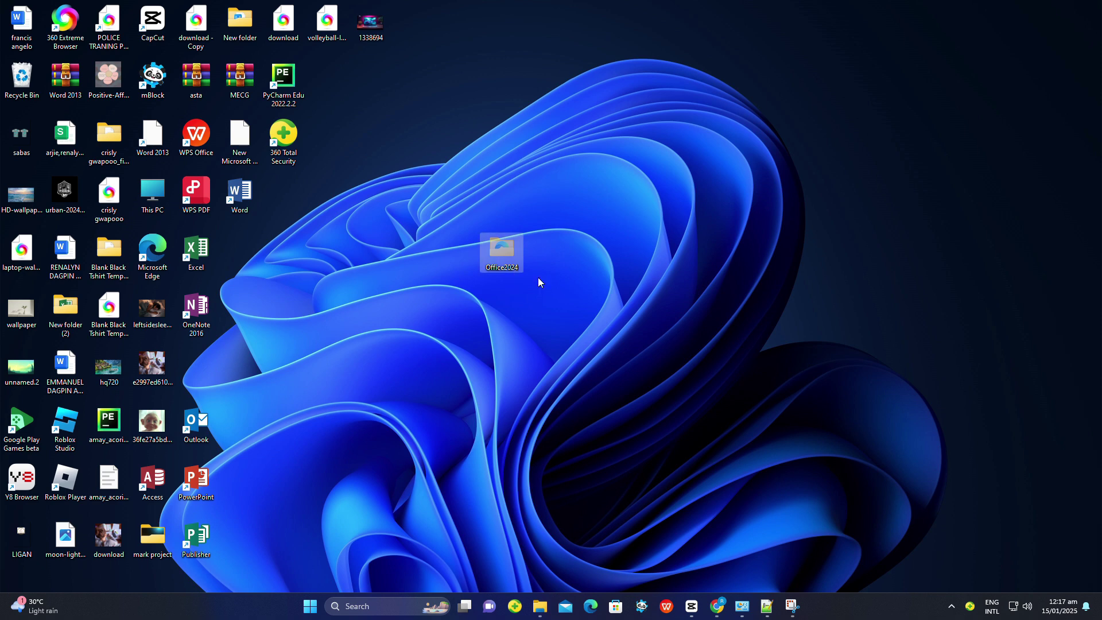
click(534, 607)
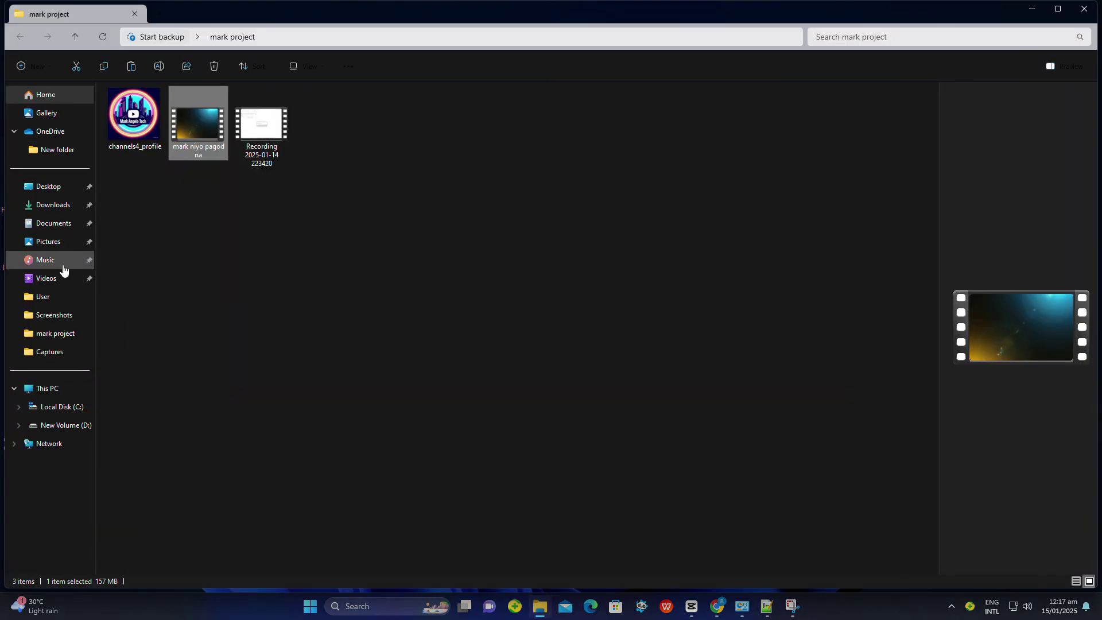
click(55, 193)
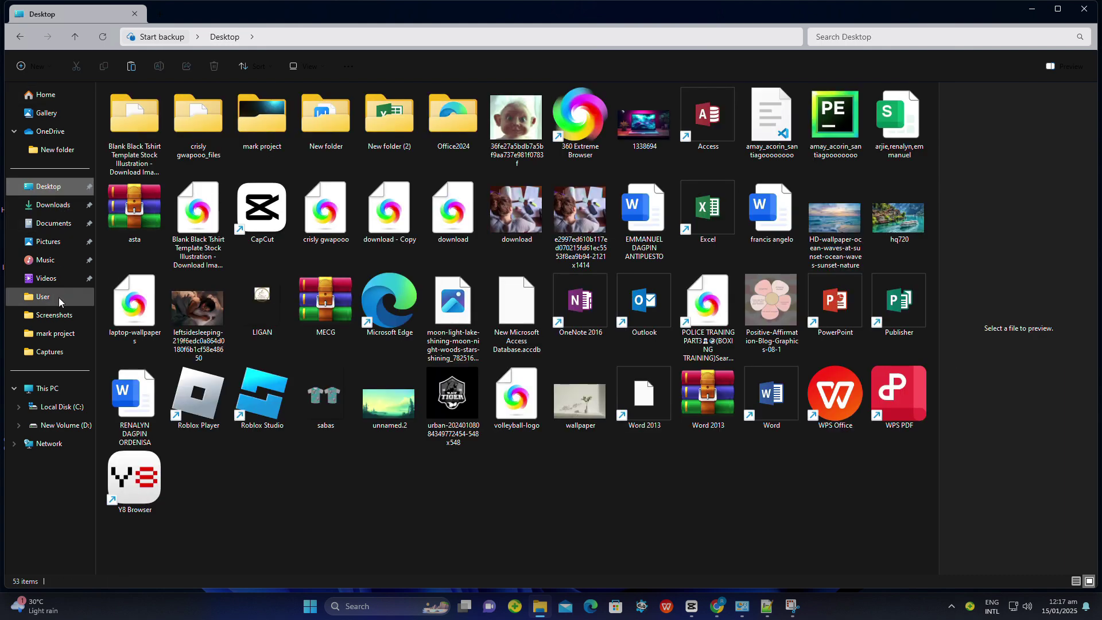
click(63, 407)
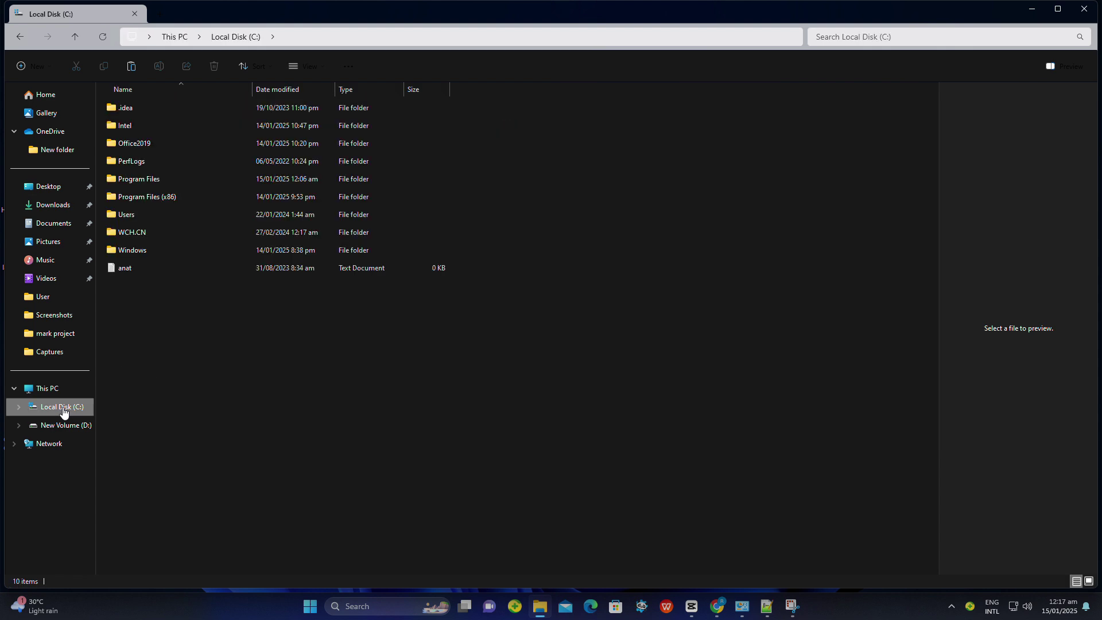
right_click(257, 311)
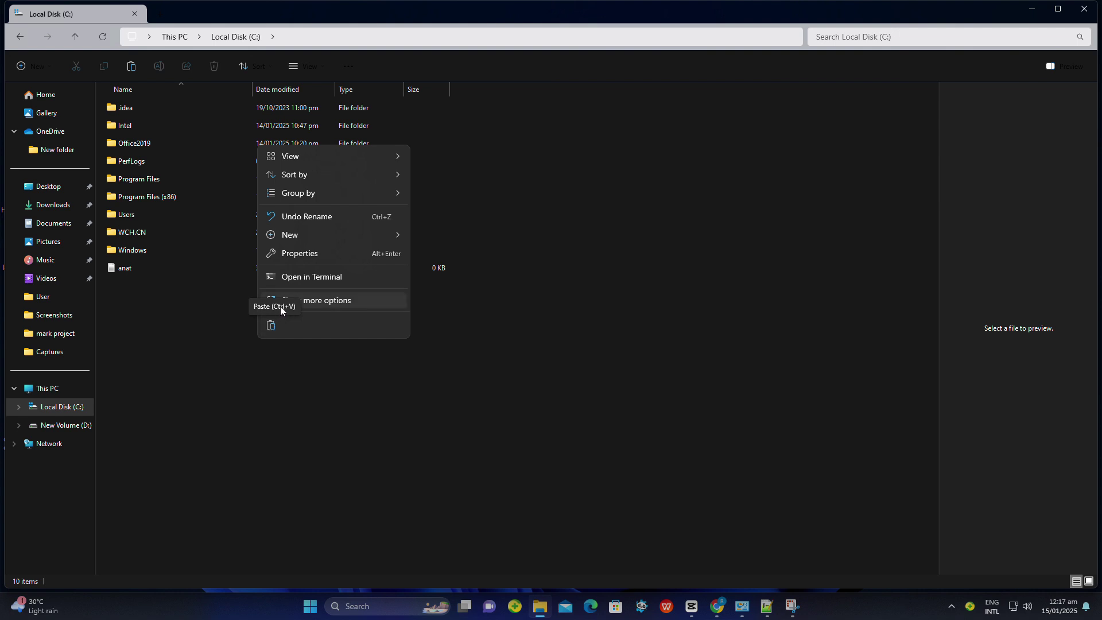
click(325, 302)
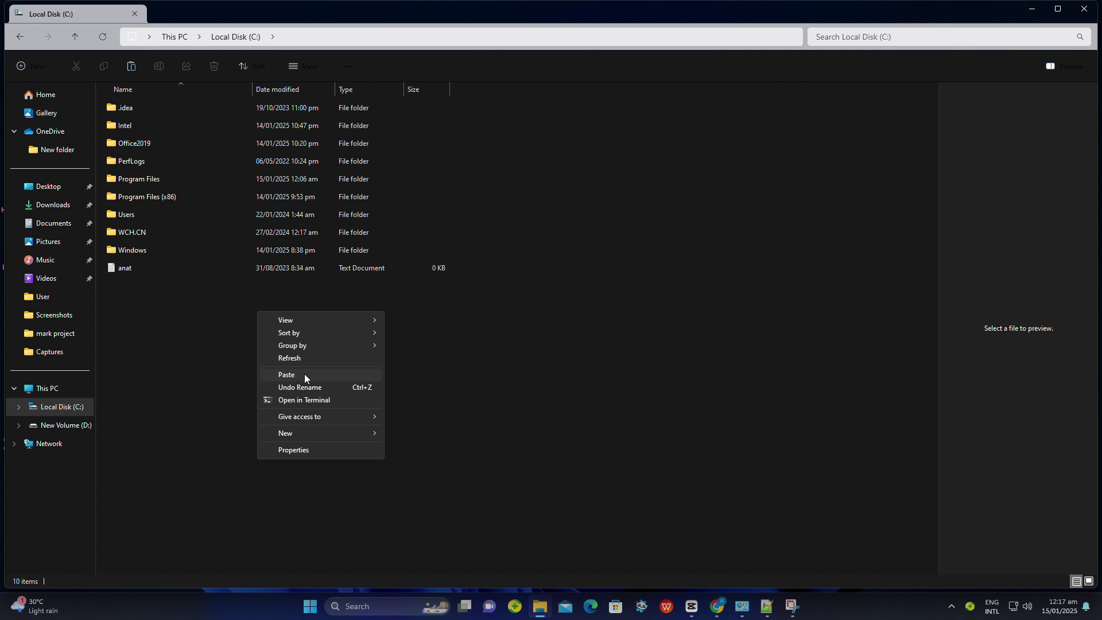
click(288, 376)
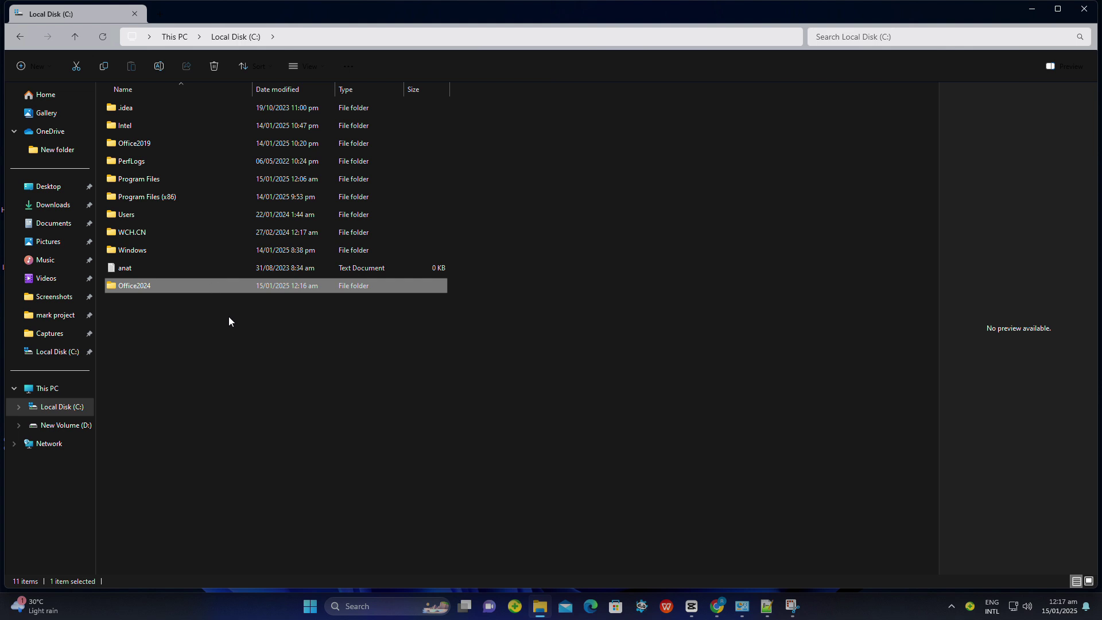
right_click(435, 344)
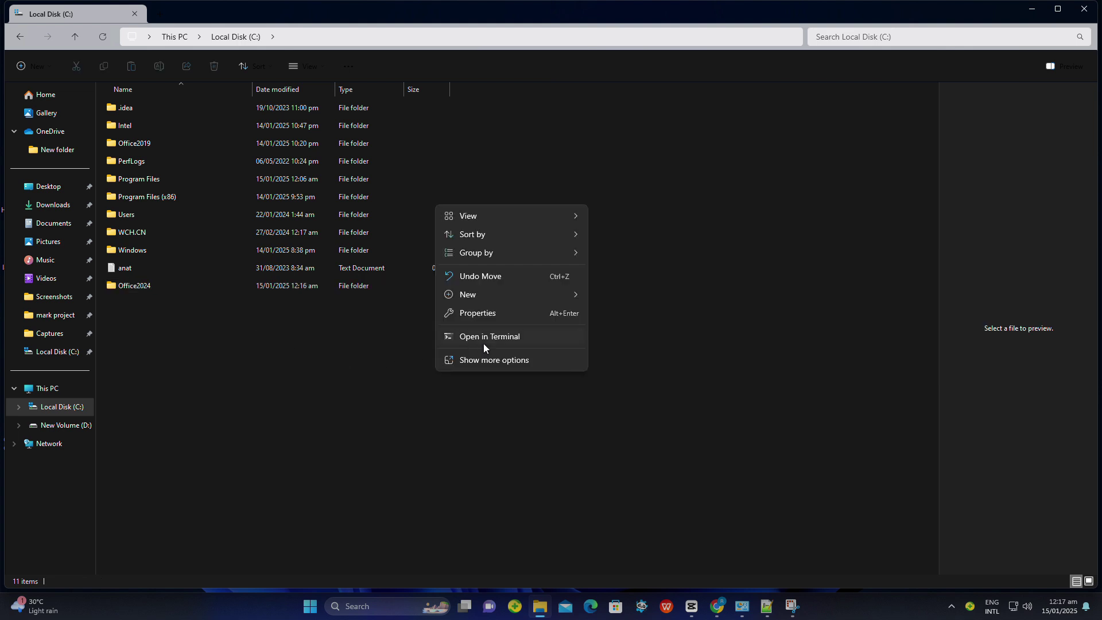
click(1032, 9)
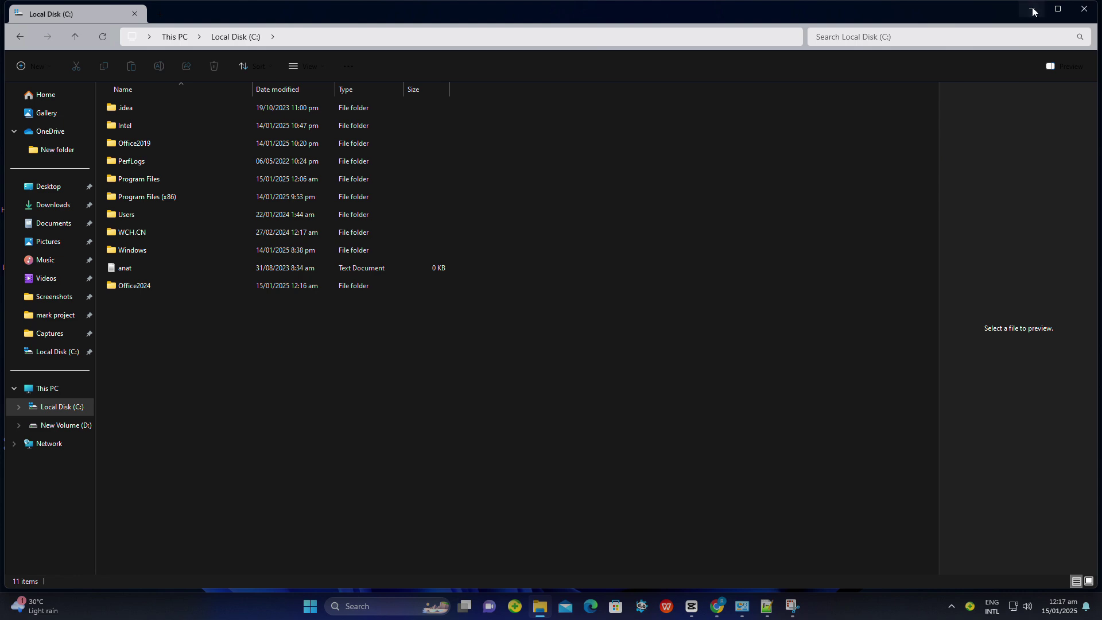
click(1031, 8)
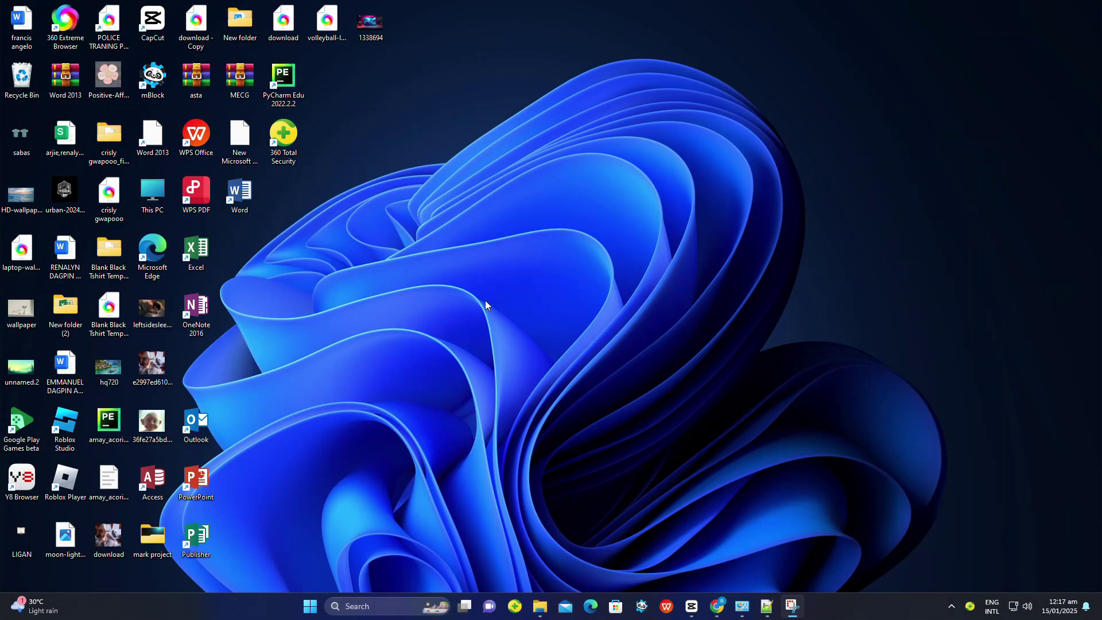
Step: Run Command Prompt as administrator and move its window toward the middle of the screen
key(super)
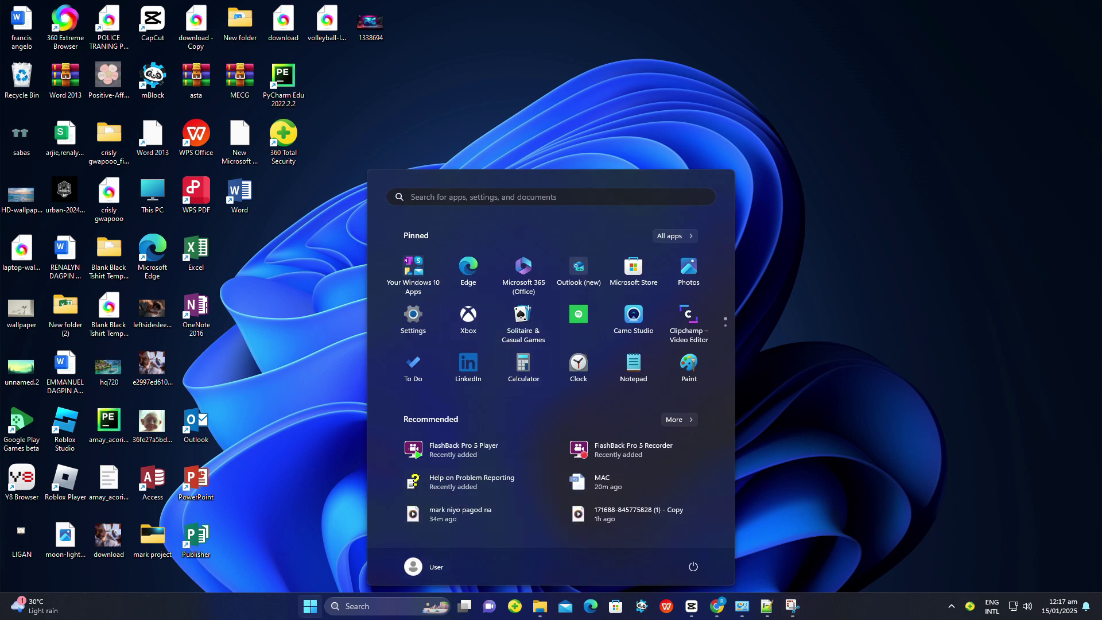
click(382, 612)
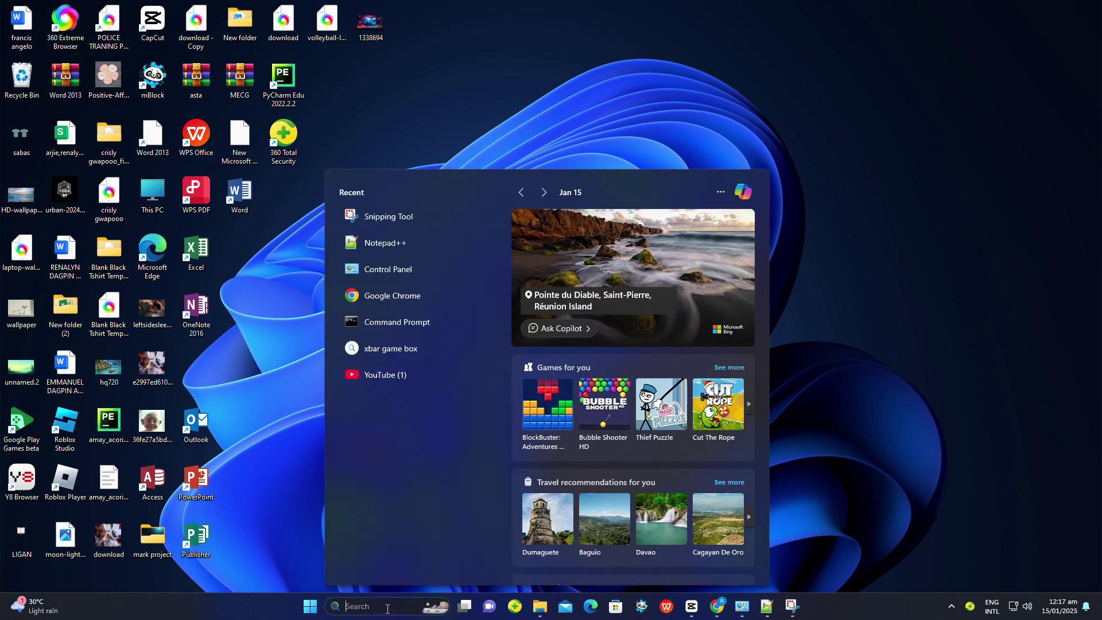
text(cm)
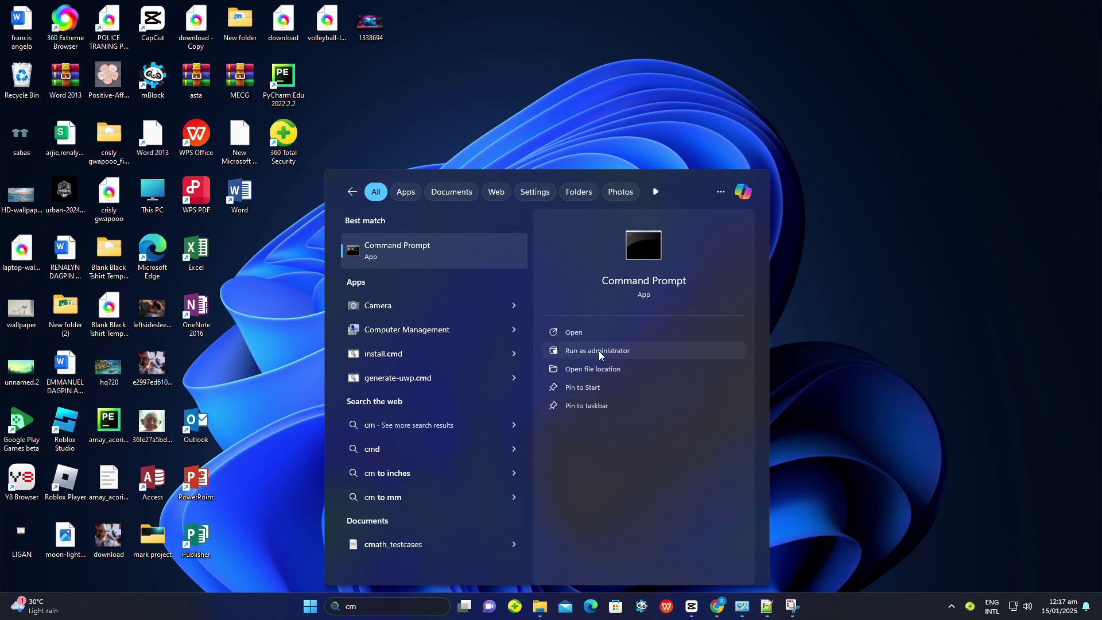
click(618, 350)
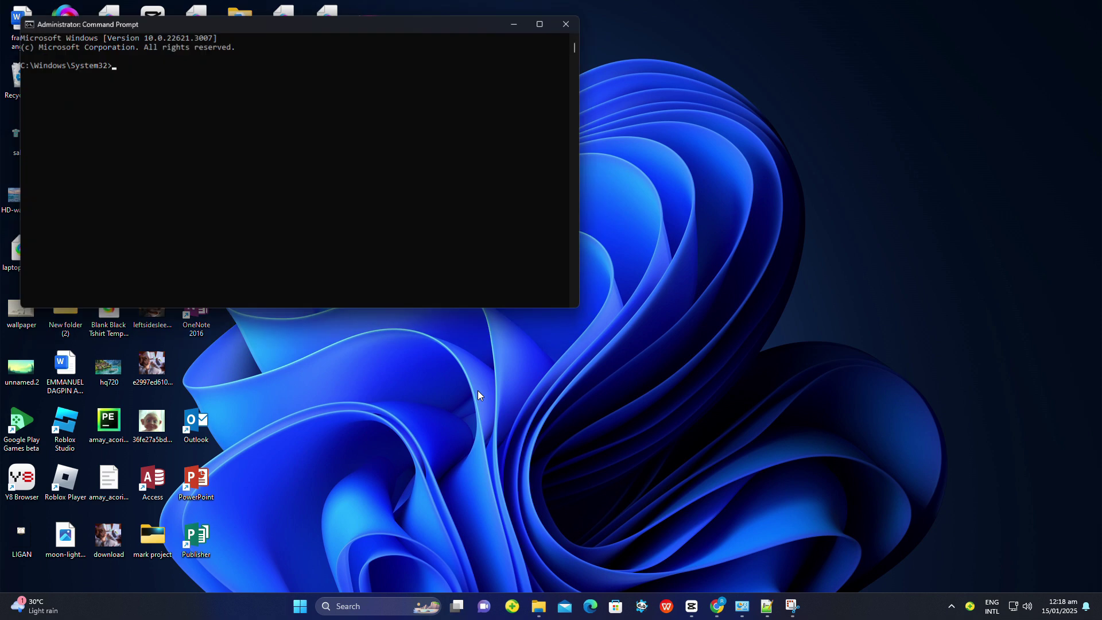
drag(418, 26, 674, 105)
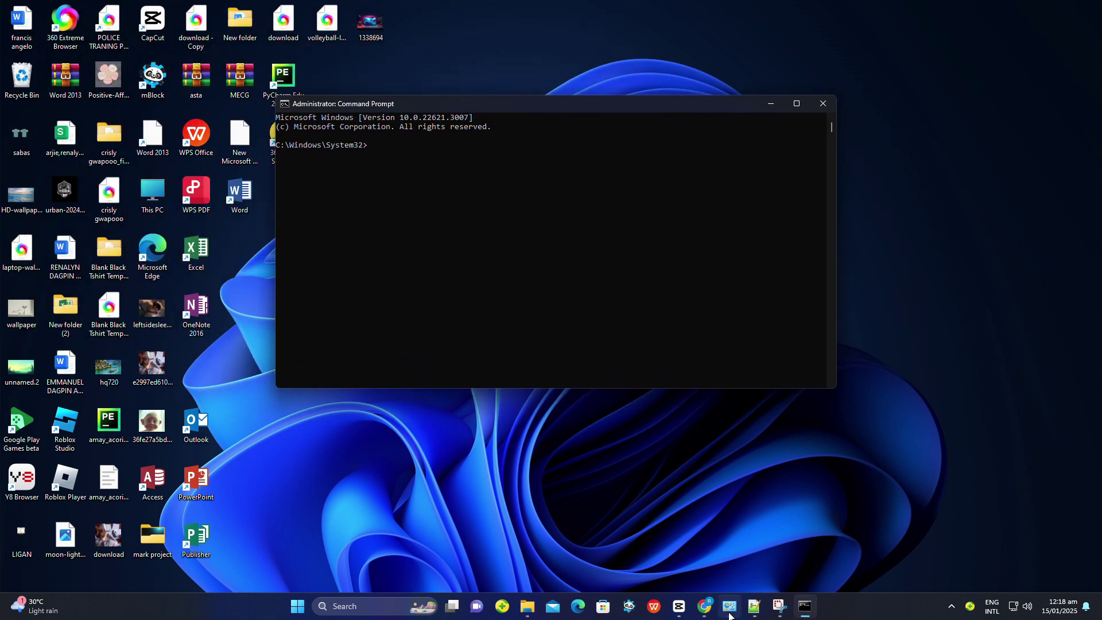
Step: Open the Office2024 folder on Local Disk (C:) in File Explorer and copy its path, C:\Office2024
click(534, 610)
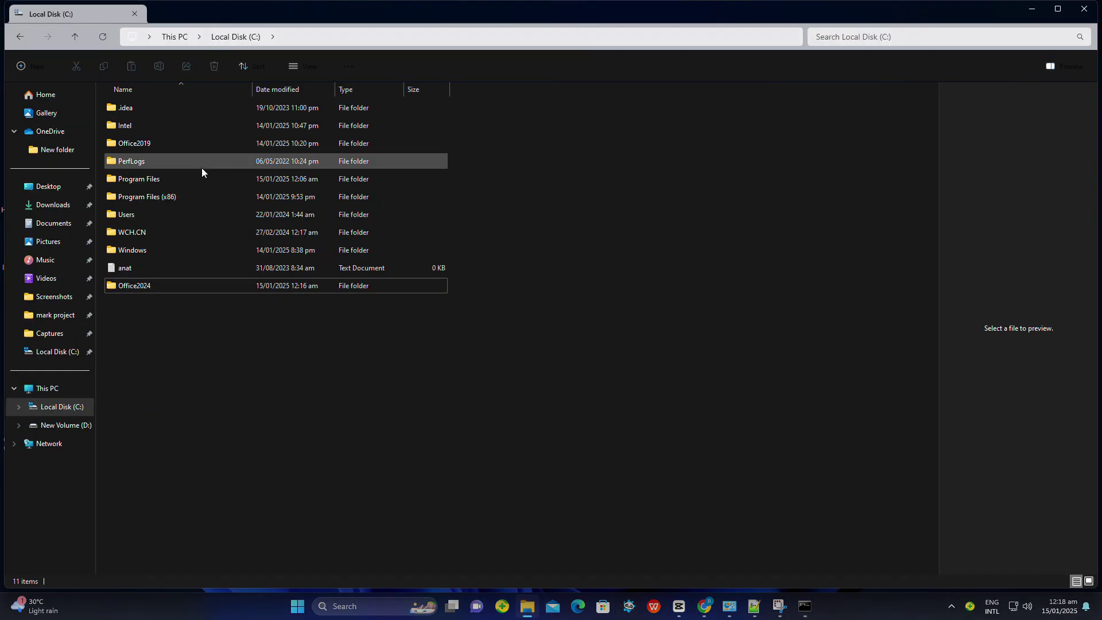
double_click(170, 288)
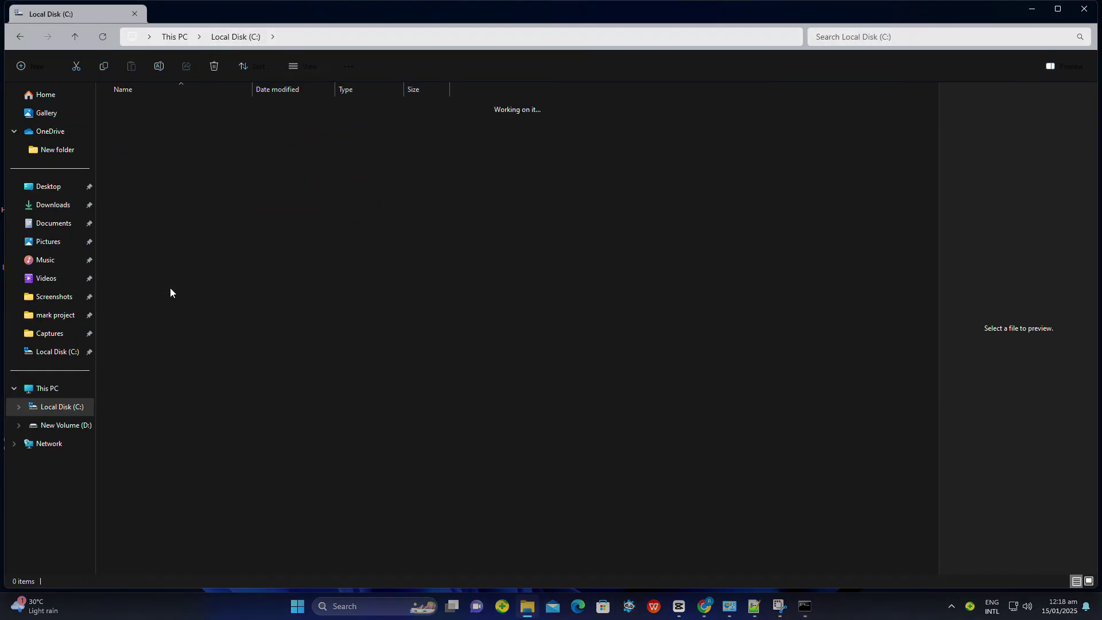
click(351, 35)
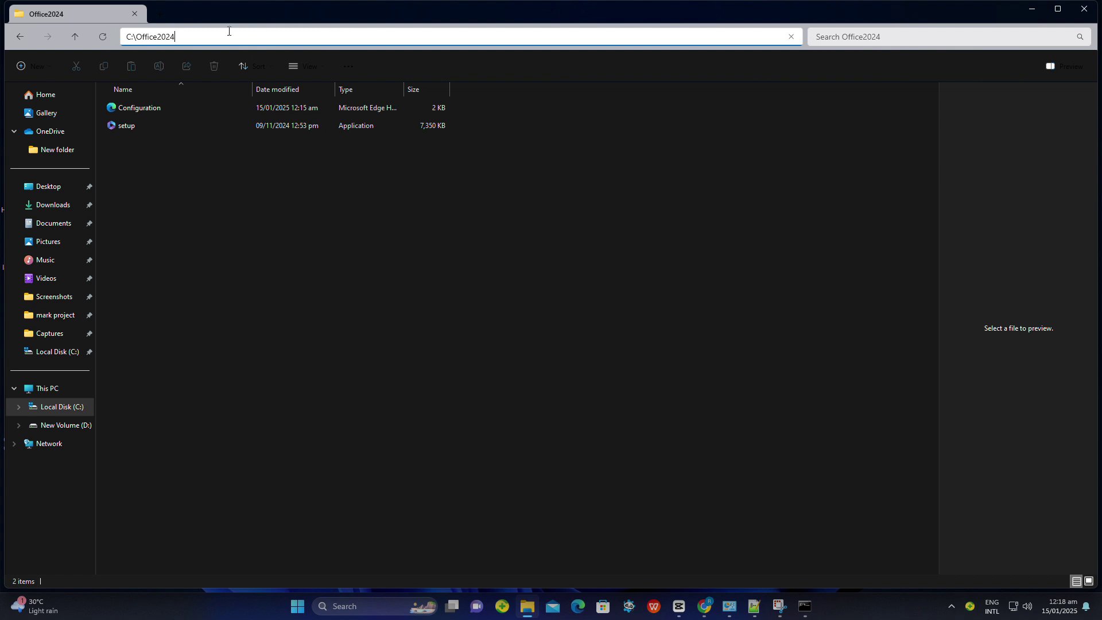
drag(229, 31, 125, 36)
right_click(147, 36)
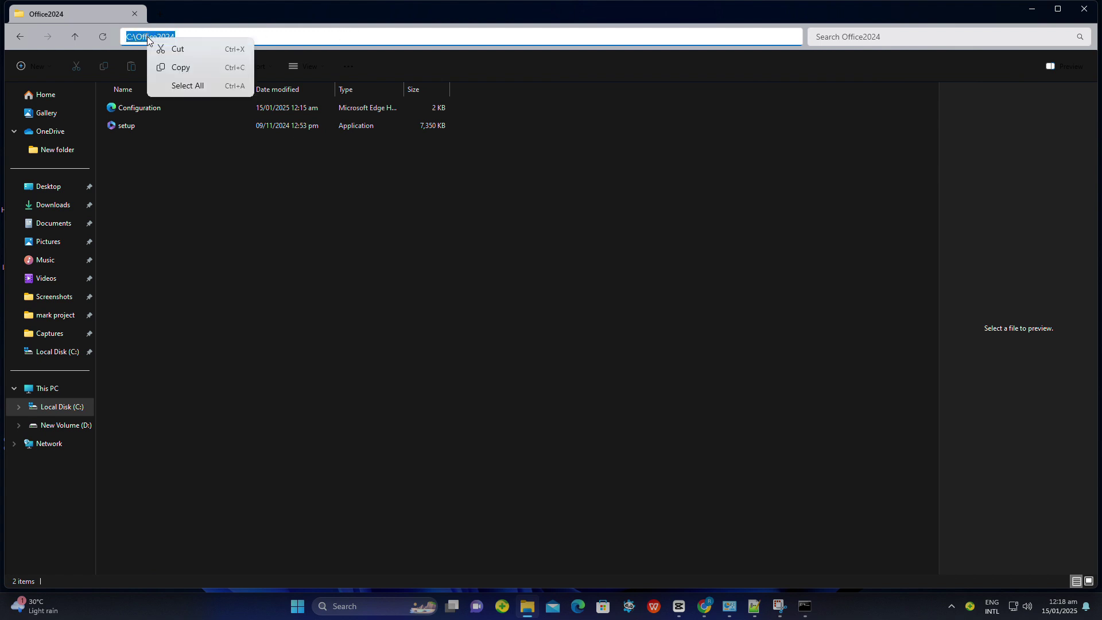
click(184, 68)
Step: Switch to Command Prompt and change the working directory to C:\Office2024 with the cd command
click(211, 167)
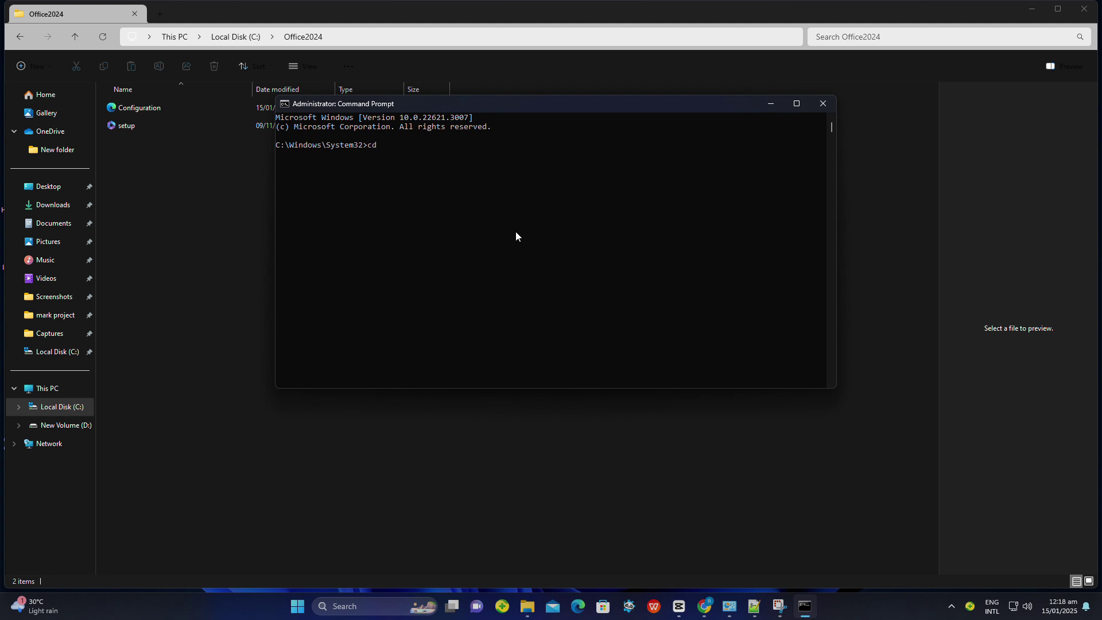
key(ctrl+v)
key(Return)
Step: Switch to Notepad++, copy the command line setup /configure configuration.xml, and minimize the Notepad++ window
click(754, 606)
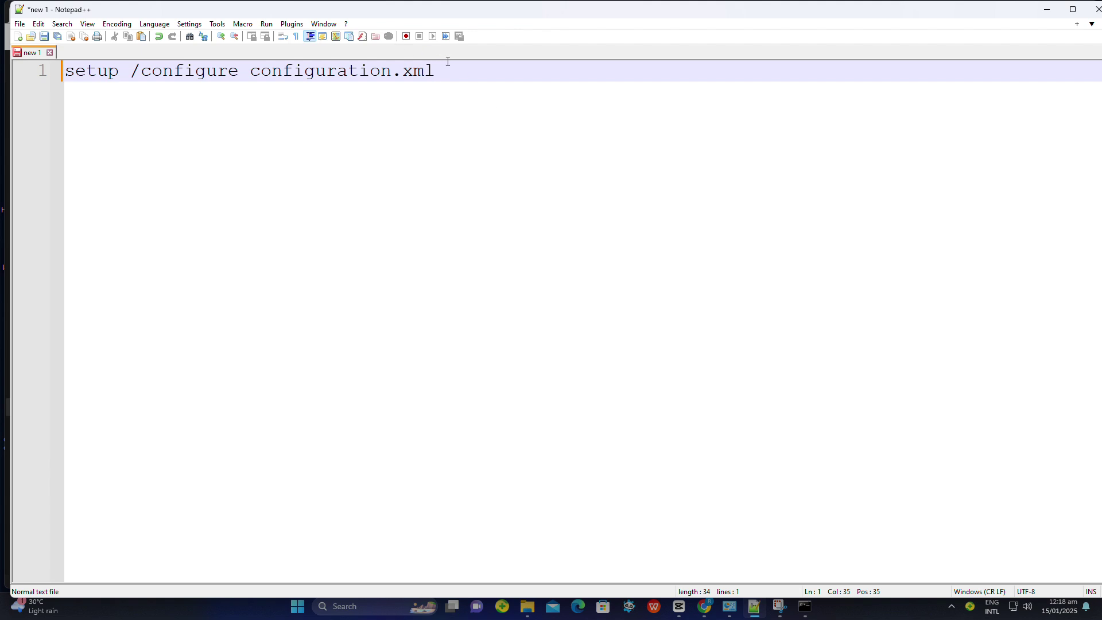
drag(448, 61, 63, 70)
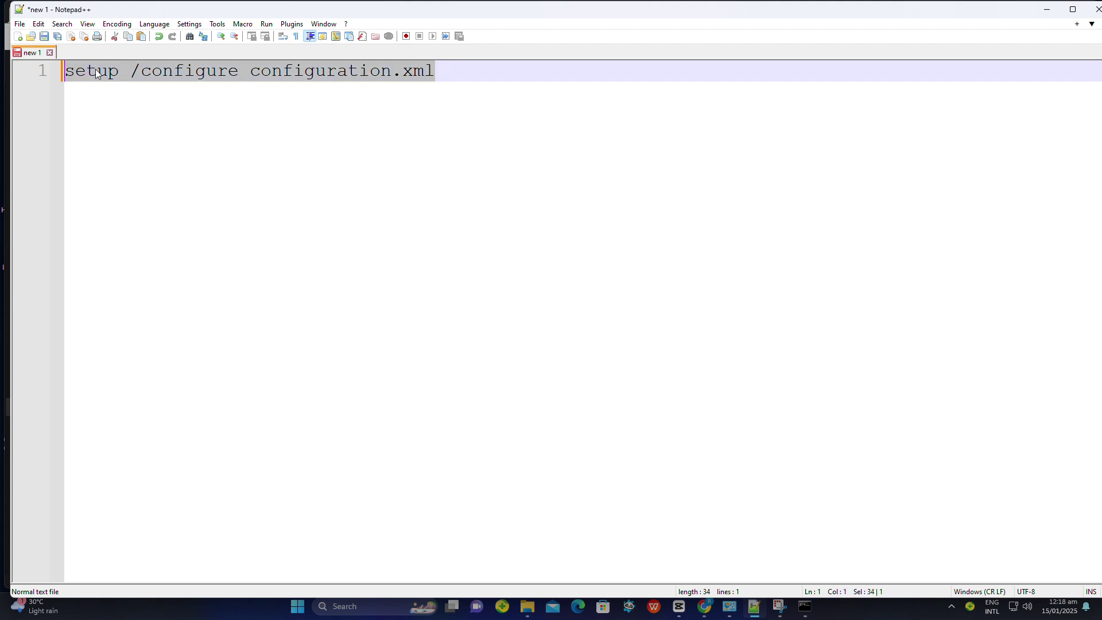
right_click(95, 69)
click(140, 92)
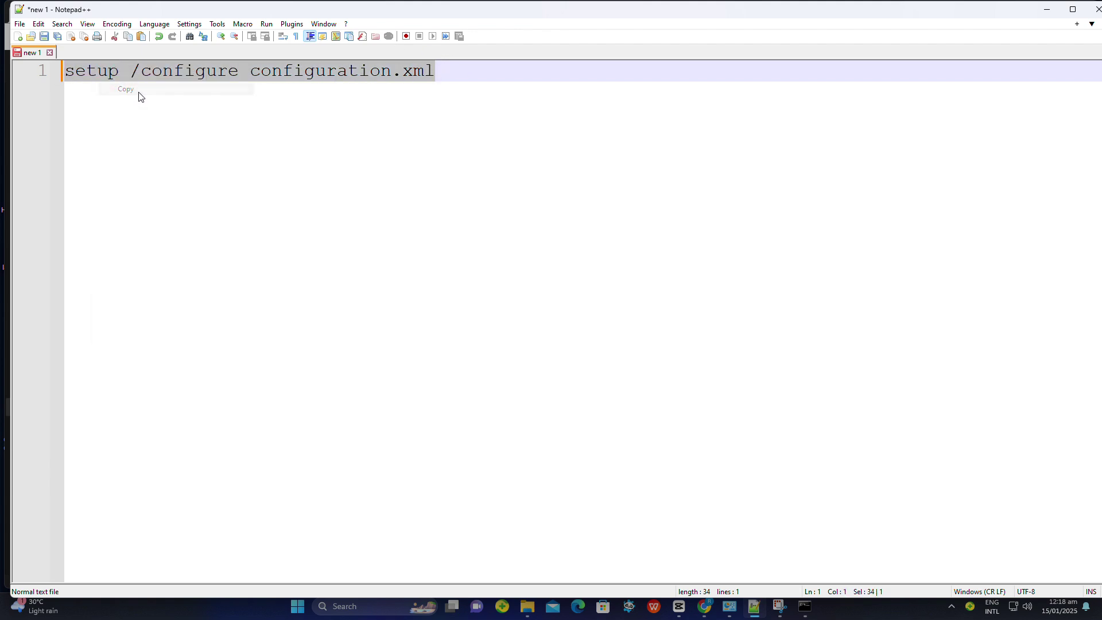
click(1046, 10)
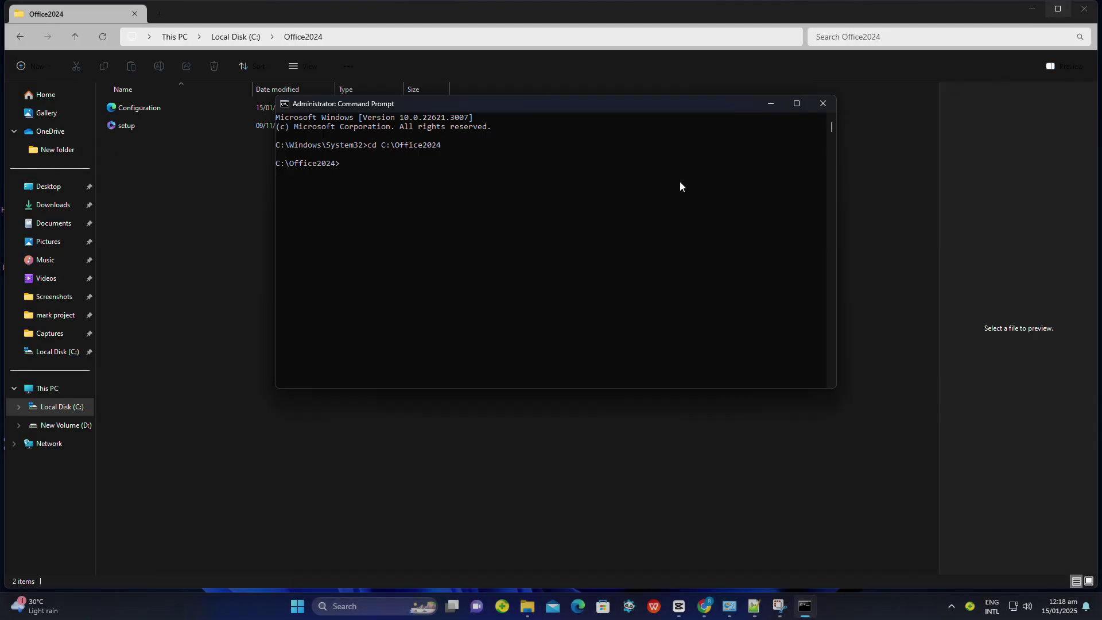
Step: Run the copied command setup /configure configuration.xml in Command Prompt from C:\Office2024 to download and install Office
right_click(384, 182)
key(Return)
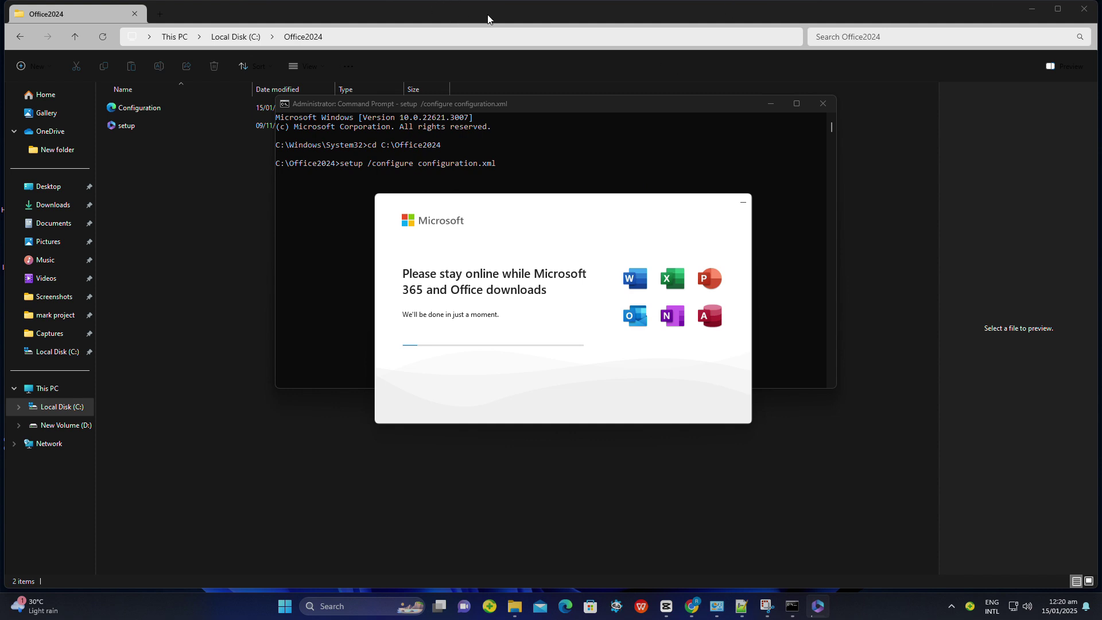
click(625, 300)
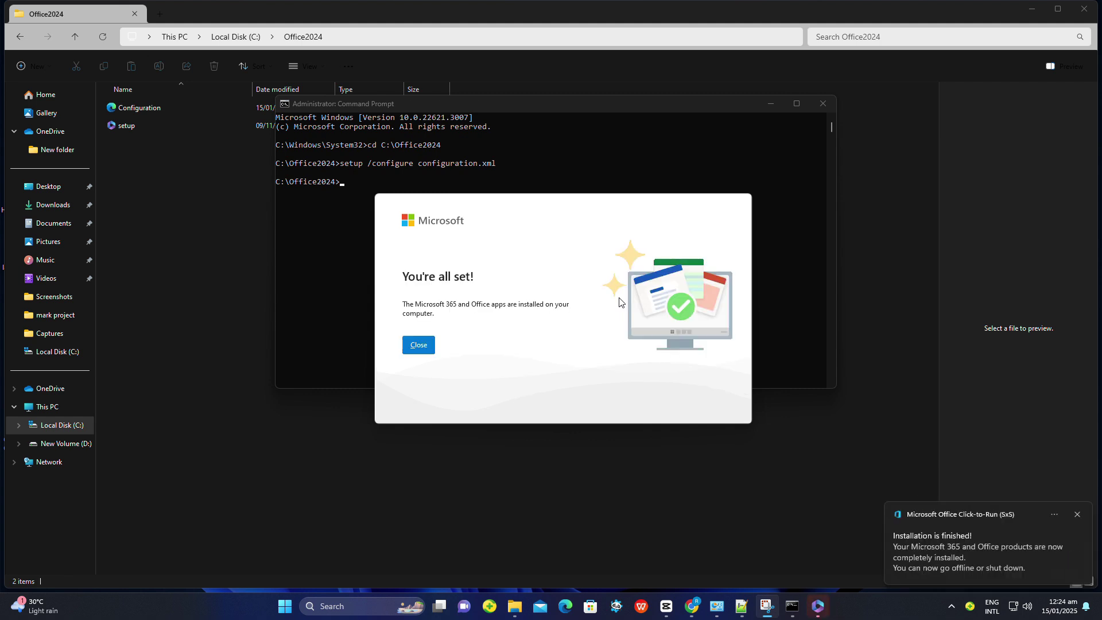
Step: Close the finished Office installer along with the Command Prompt and Office2024 folder windows
click(420, 343)
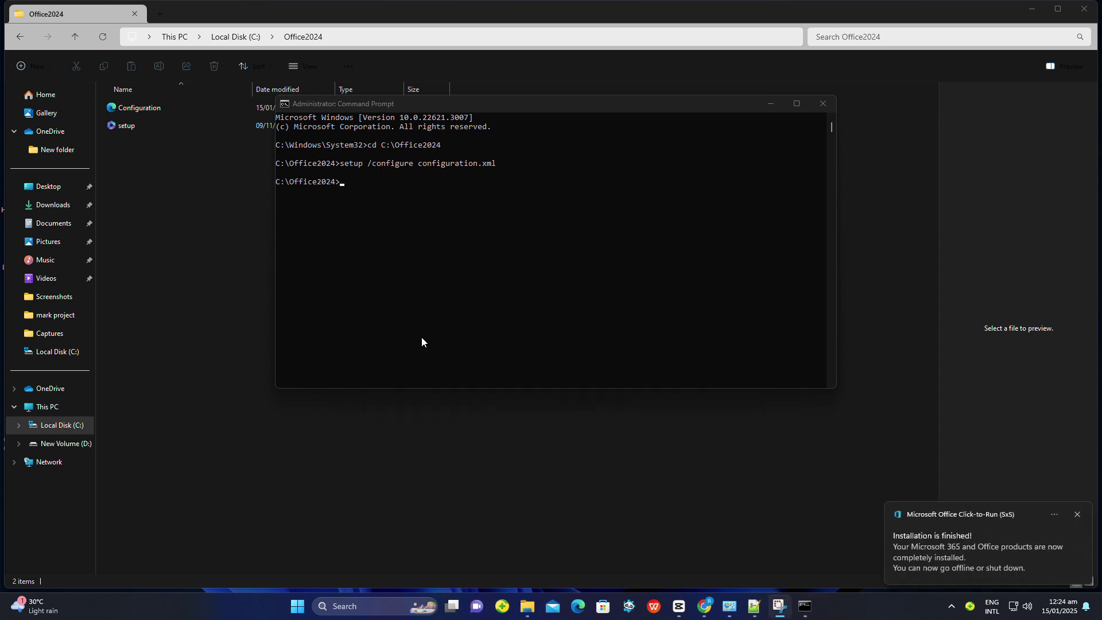
click(823, 104)
click(1084, 9)
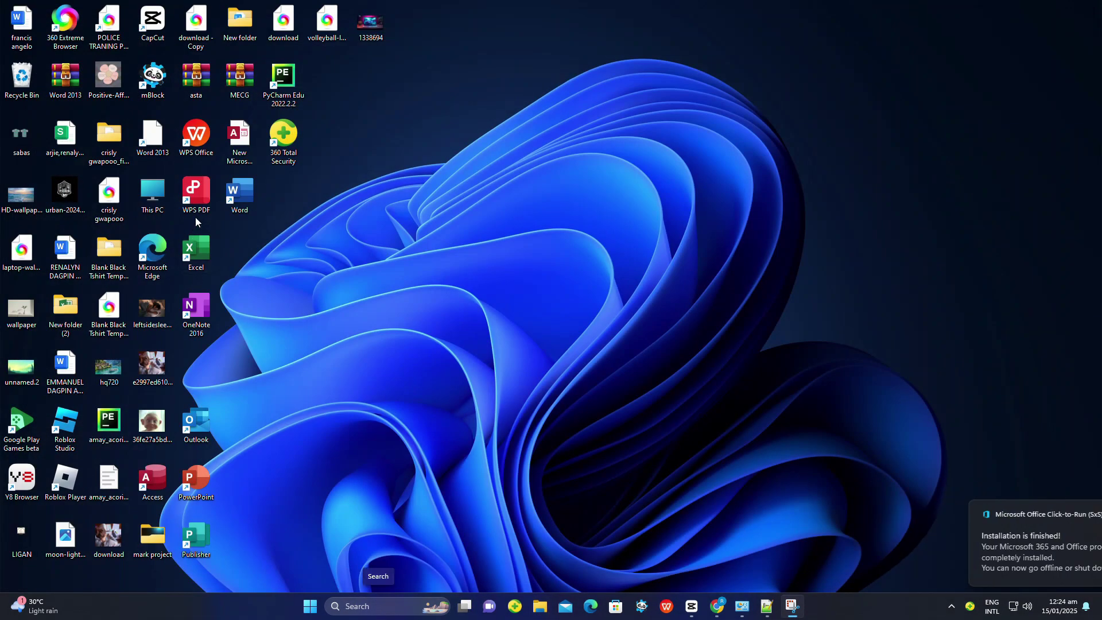
Step: Launch Word from the desktop and create a blank document, dismissing the genuine Office notice and accepting the license agreement
double_click(244, 208)
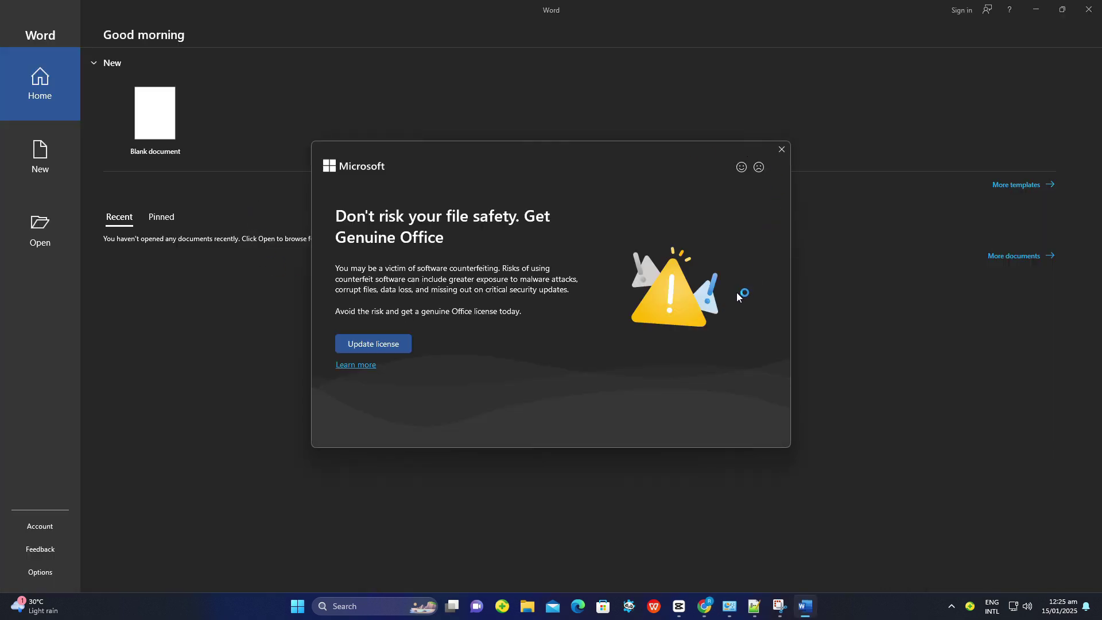
click(782, 150)
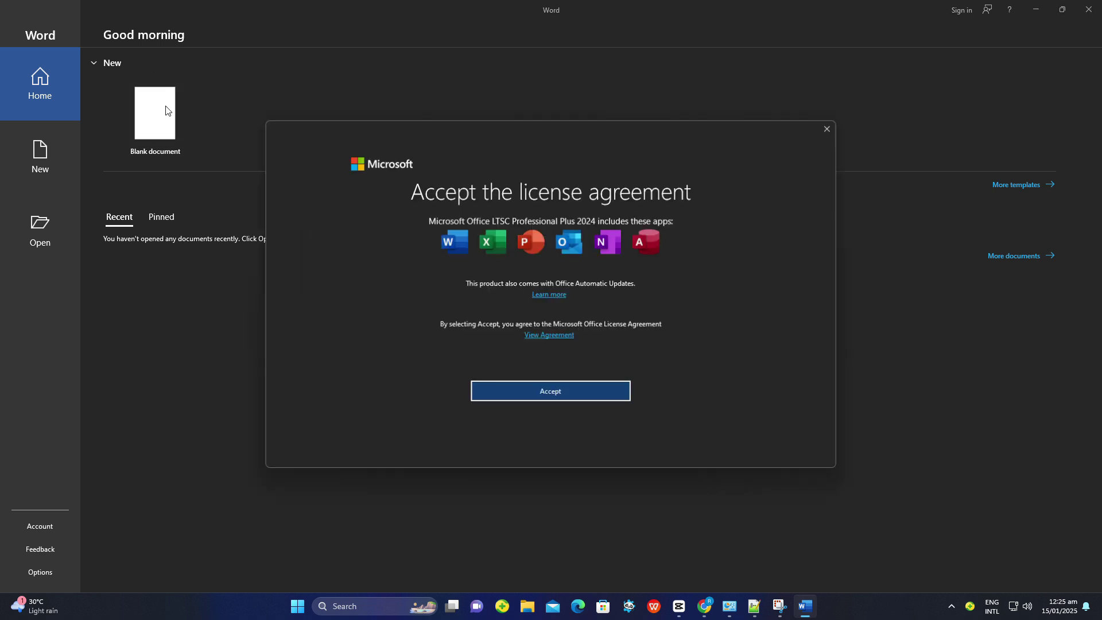
click(537, 393)
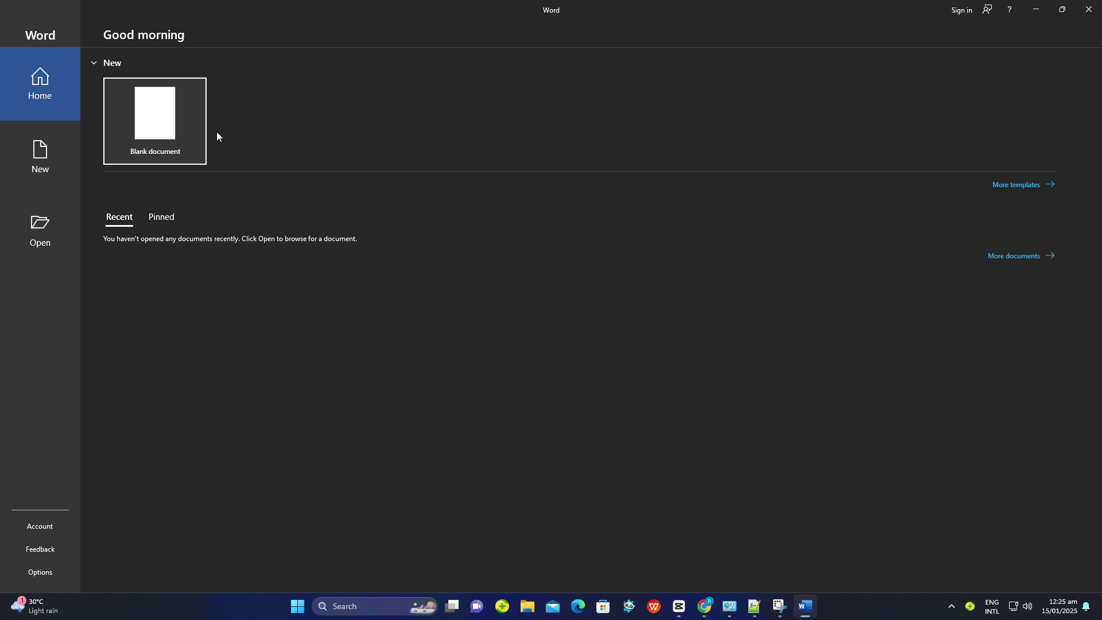
click(189, 124)
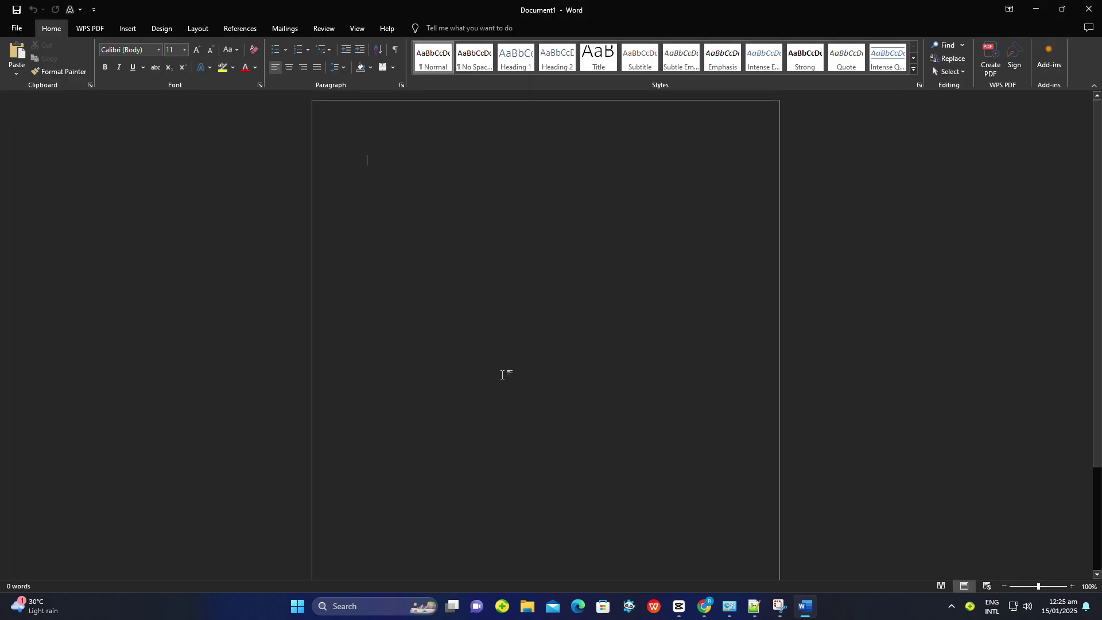